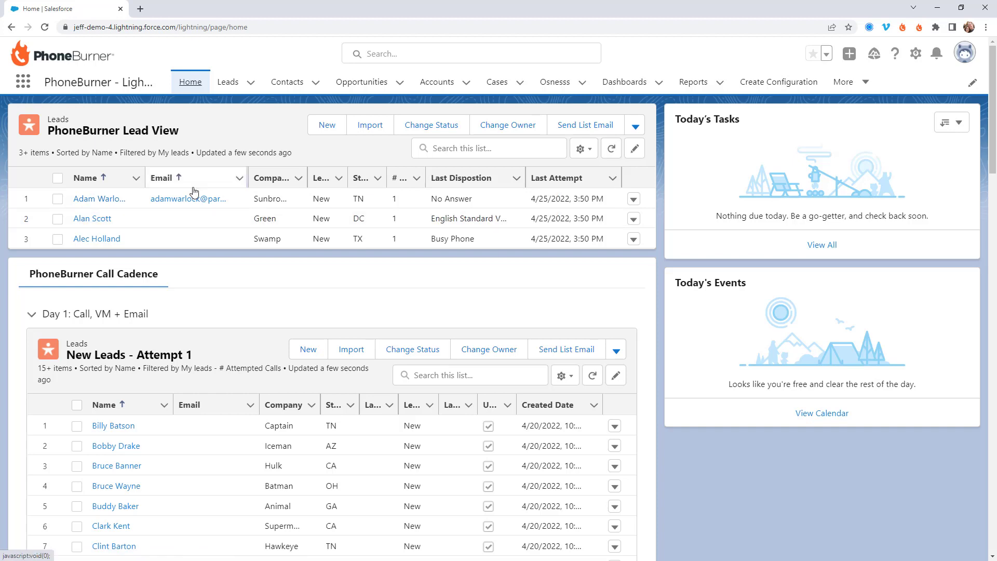
Select all three leads in the PhoneBurner Lead View list, leaving the actions menu unused
{"action": "left_click", "coordinate": [57, 178]}
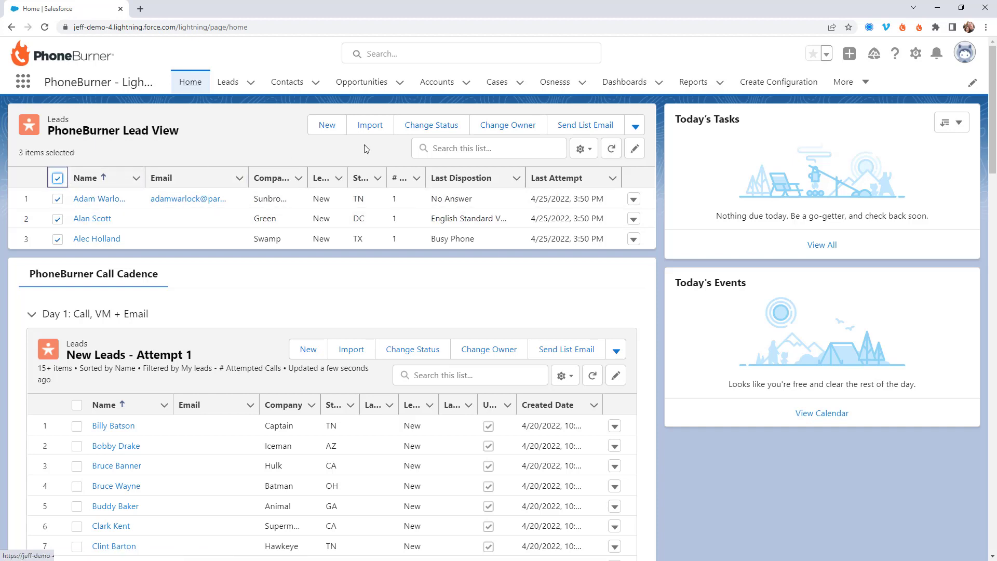
{"action": "left_click", "coordinate": [635, 127]}
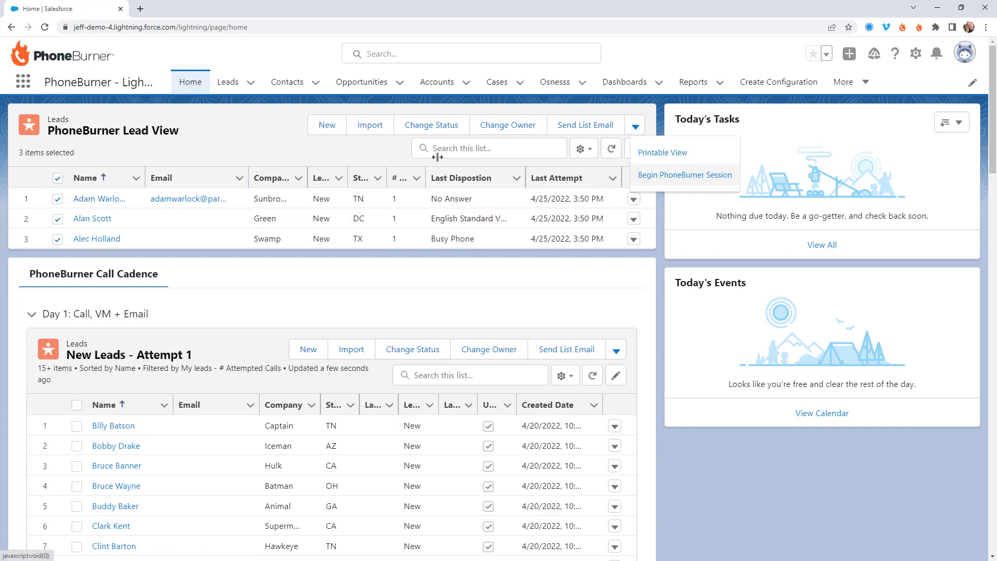
{"action": "left_click", "coordinate": [228, 141]}
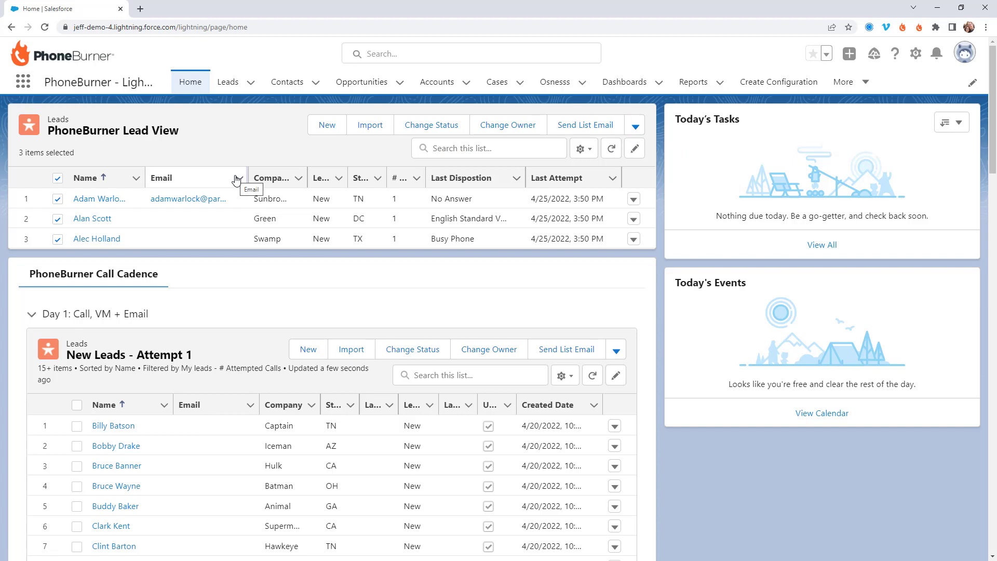
Scroll through the Call Cadence lists, from Day 1's 15 new leads to Day 12
{"action": "scroll", "coordinate": [233, 180], "scroll_direction": "down", "scroll_amount": 2}
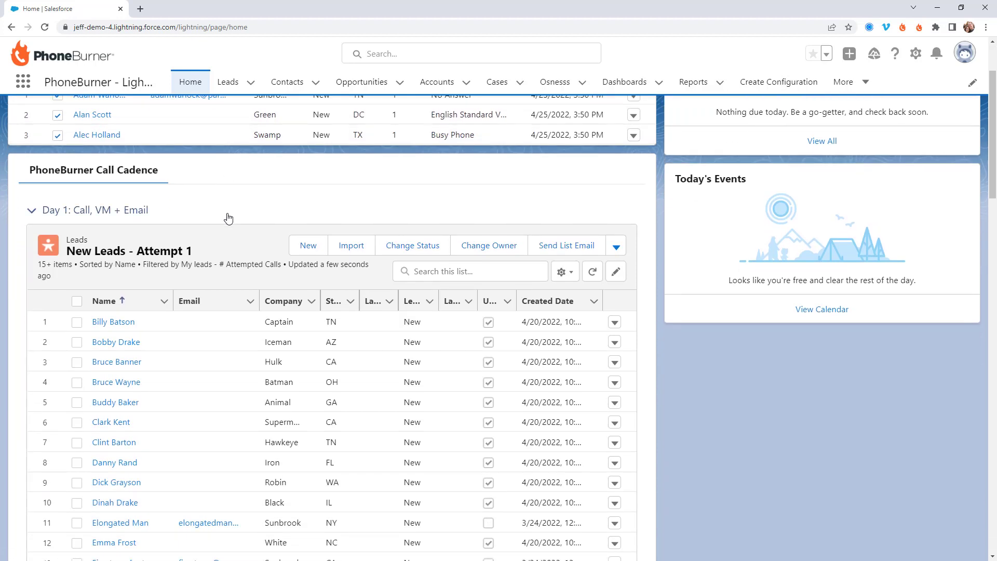
{"action": "scroll", "coordinate": [229, 217], "scroll_direction": "down", "scroll_amount": 3}
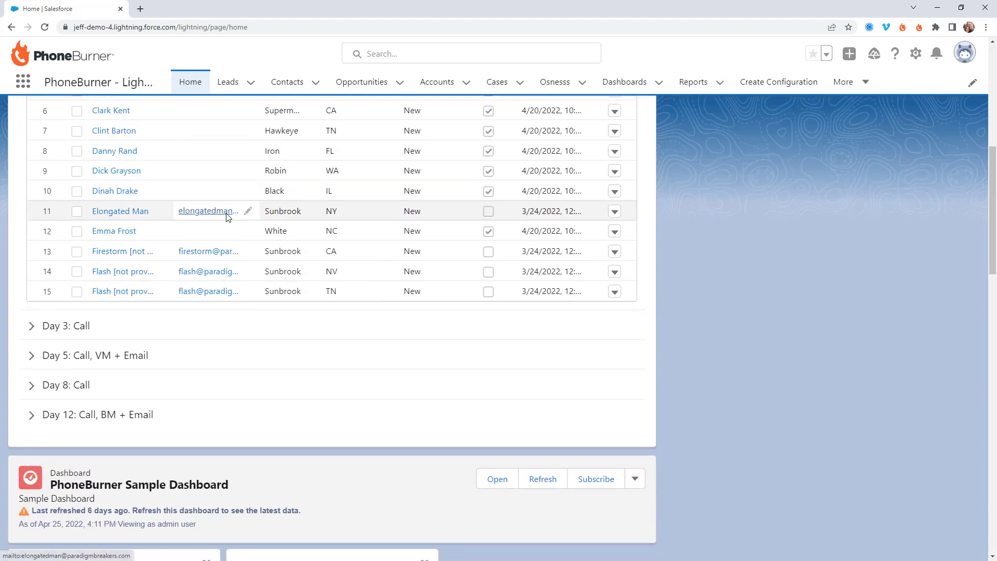
{"action": "scroll", "coordinate": [227, 219], "scroll_direction": "up", "scroll_amount": 2}
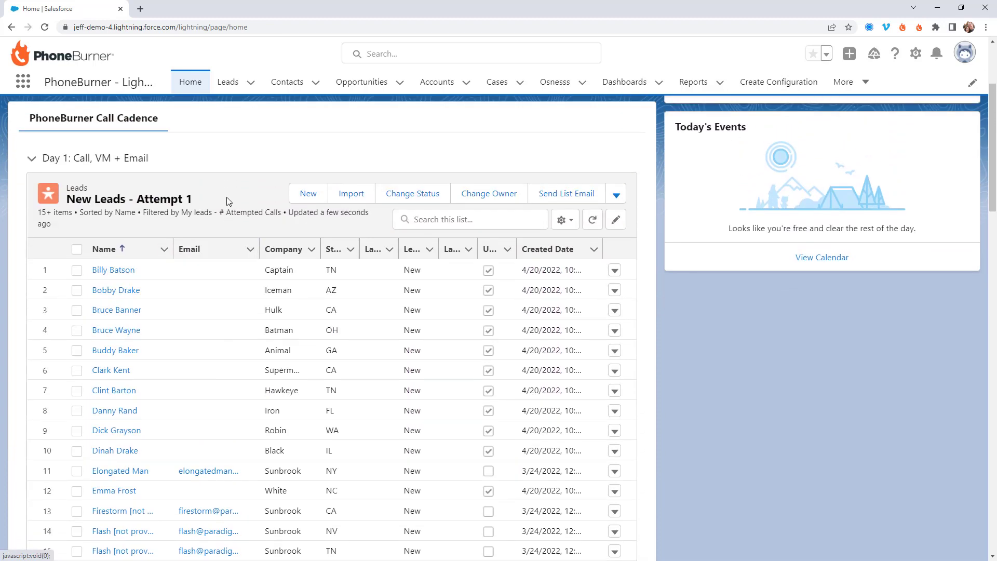
{"action": "scroll", "coordinate": [227, 202], "scroll_direction": "down", "scroll_amount": 2}
{"action": "scroll", "coordinate": [186, 205], "scroll_direction": "up", "scroll_amount": 1}
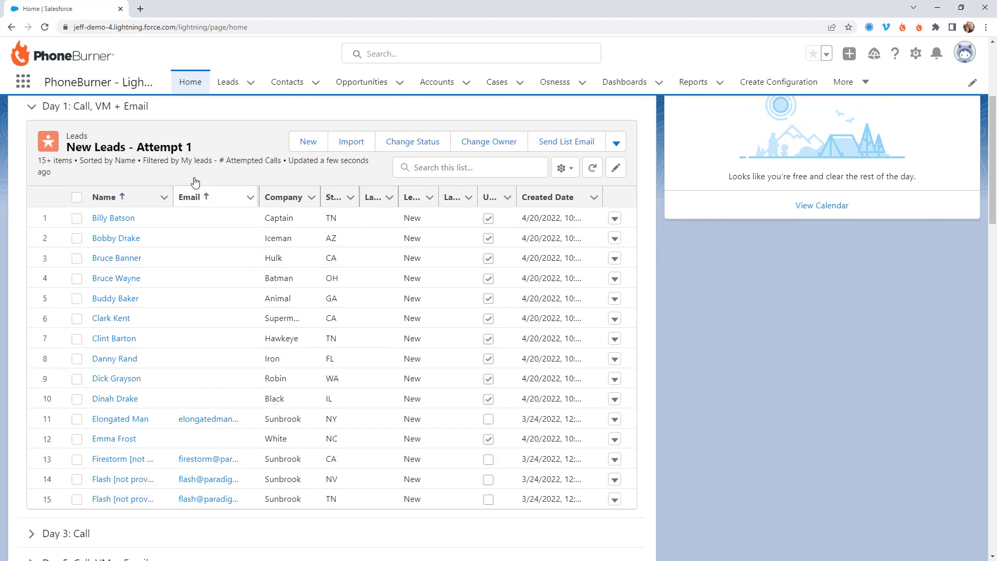
{"action": "scroll", "coordinate": [172, 176], "scroll_direction": "down", "scroll_amount": 5}
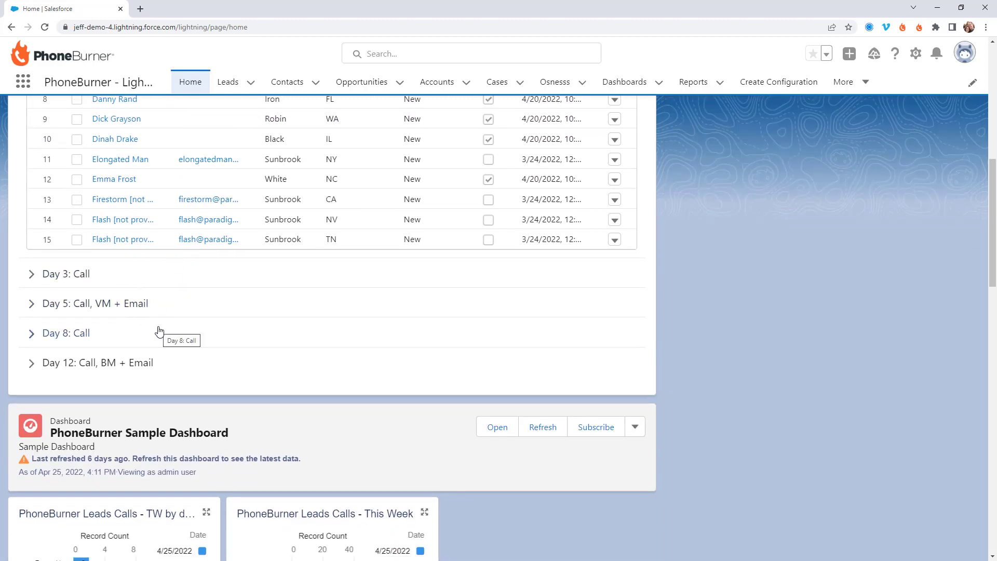
Expand Day 3: Call to reveal its Attempt 2 list of three leads, then review the dashboard charts
{"action": "left_click", "coordinate": [54, 273]}
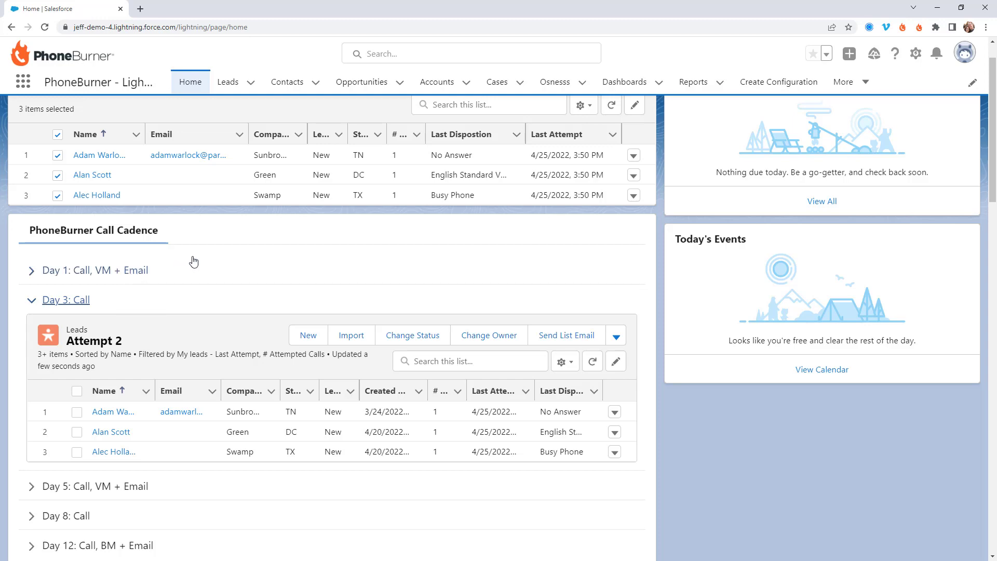
{"action": "scroll", "coordinate": [176, 249], "scroll_direction": "up", "scroll_amount": 2}
{"action": "scroll", "coordinate": [173, 245], "scroll_direction": "down", "scroll_amount": 10}
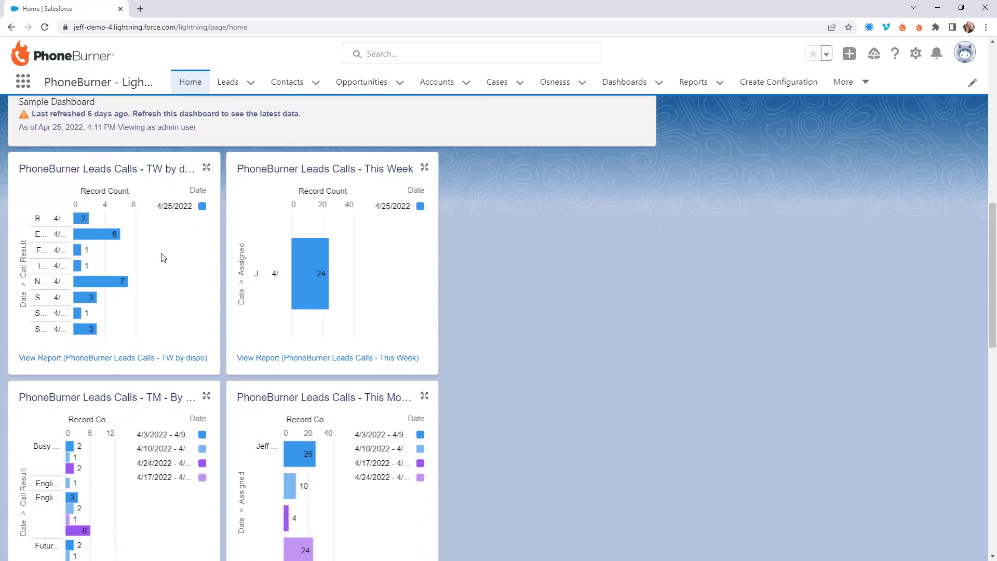
{"action": "scroll", "coordinate": [161, 258], "scroll_direction": "down", "scroll_amount": 1}
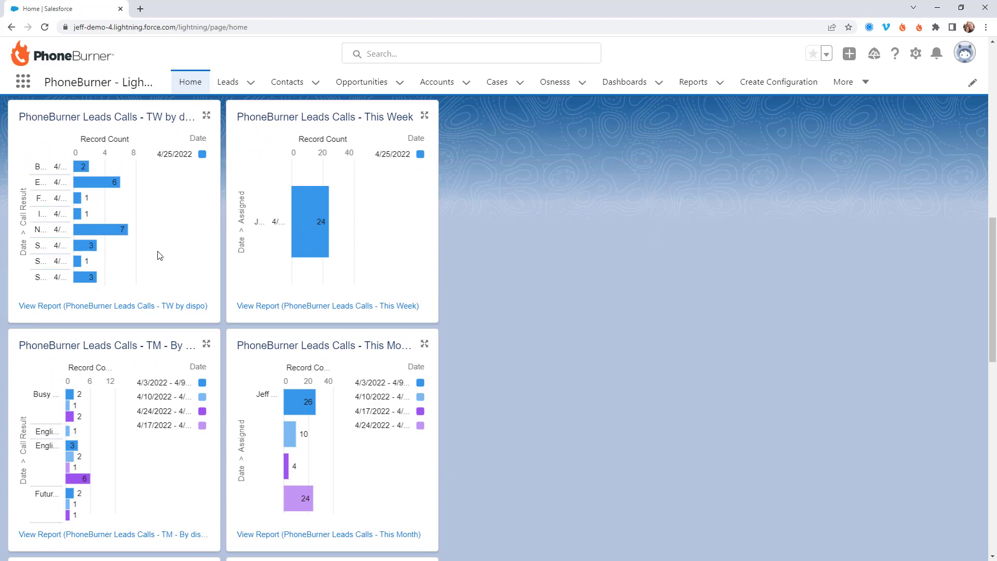
{"action": "scroll", "coordinate": [159, 250], "scroll_direction": "up", "scroll_amount": 12}
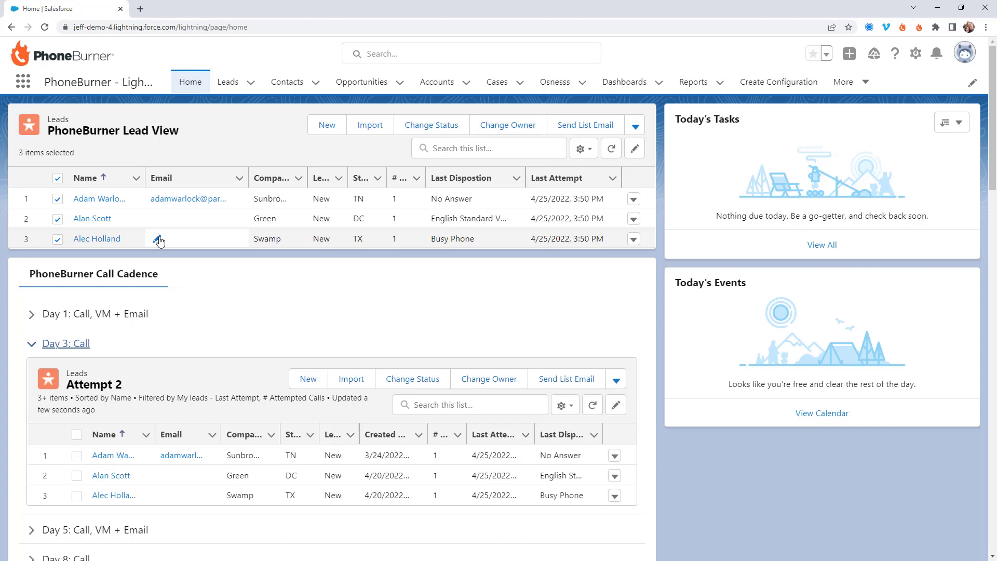
Show the Leads tab's All Open Leads view and select all 50 leads
{"action": "left_click", "coordinate": [231, 84]}
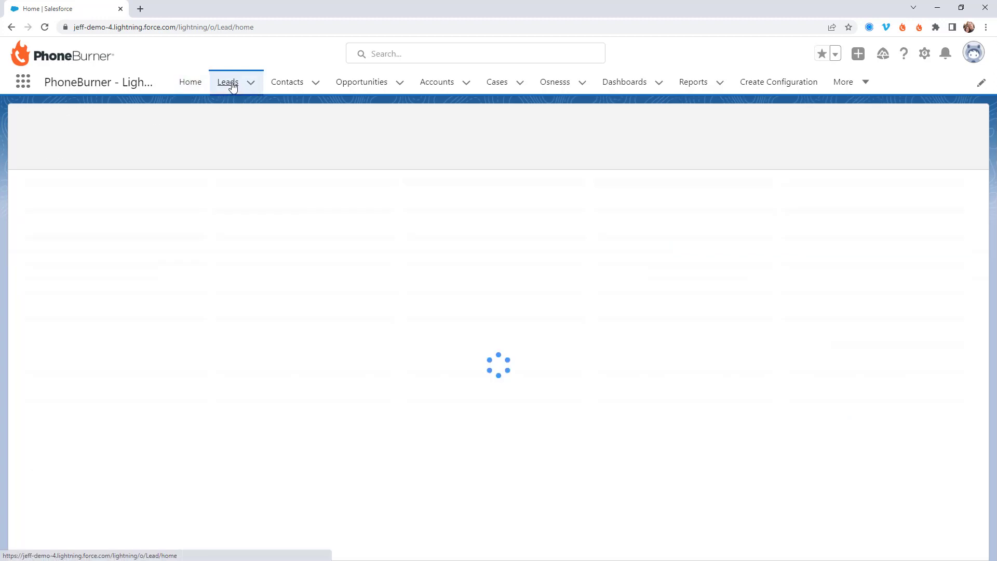
{"action": "left_click", "coordinate": [137, 131]}
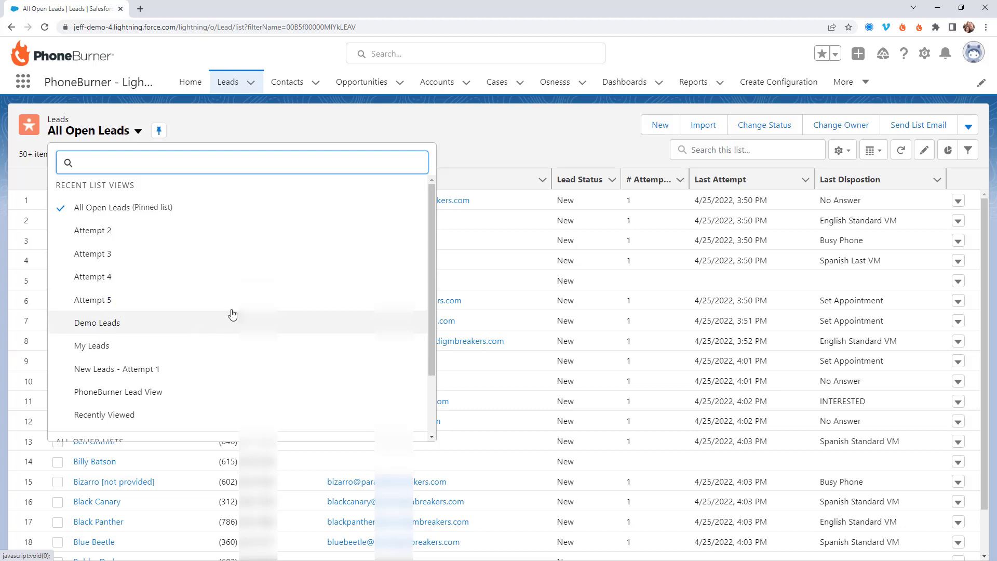
{"action": "left_click", "coordinate": [438, 149]}
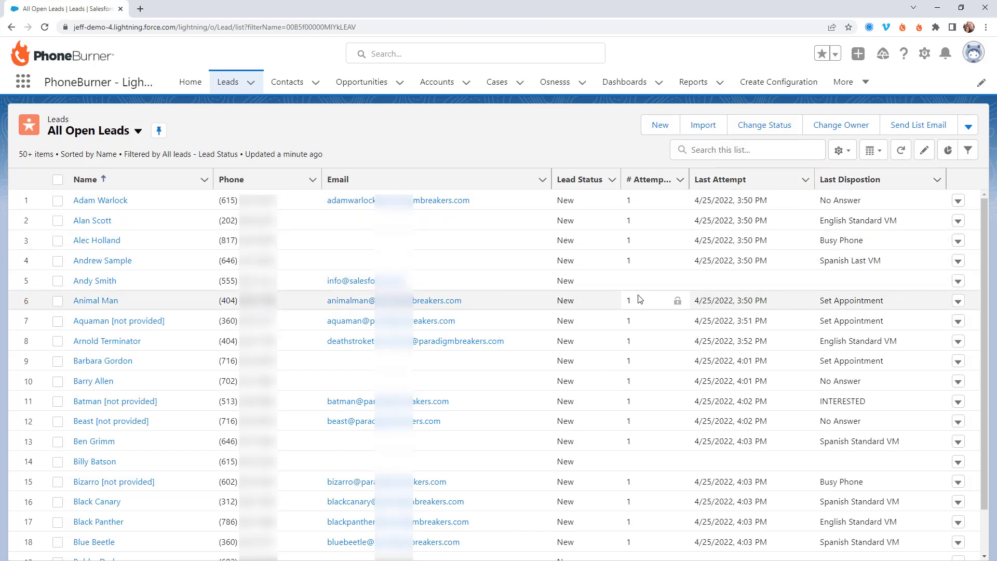
{"action": "left_click", "coordinate": [58, 180]}
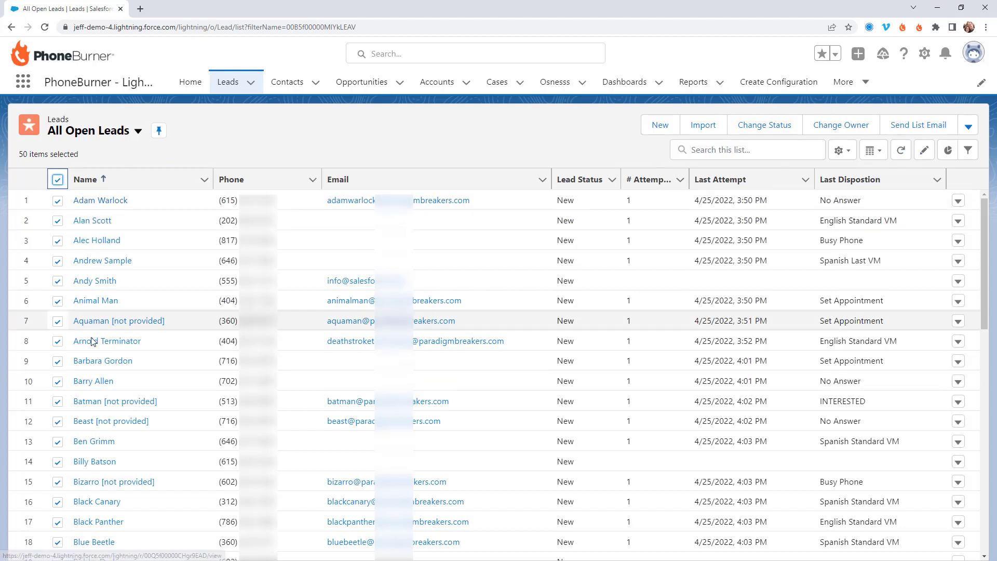
Begin a PhoneBurner session for the 50 selected leads, sorted by Name ascending
{"action": "left_click", "coordinate": [968, 126]}
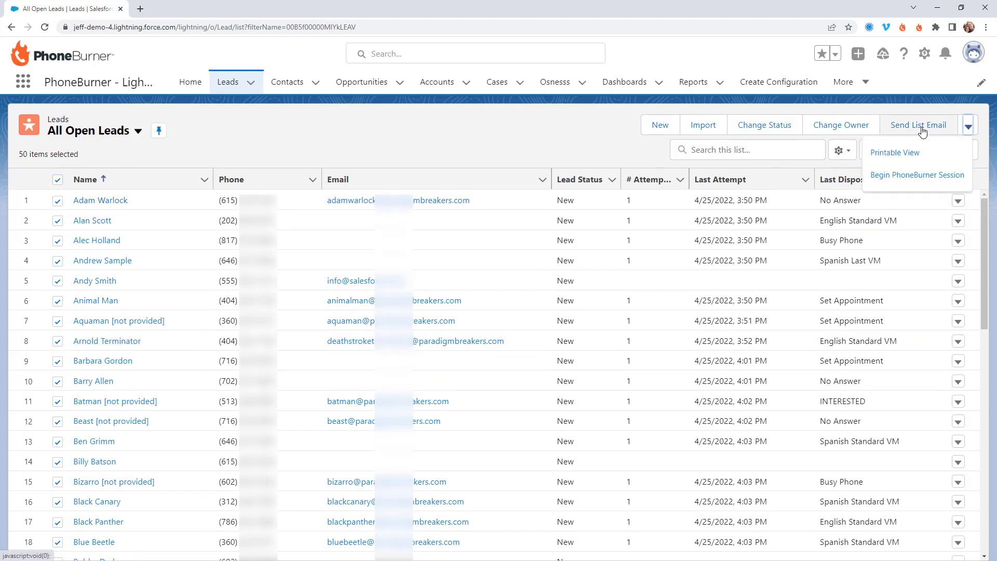
{"action": "left_click", "coordinate": [888, 176]}
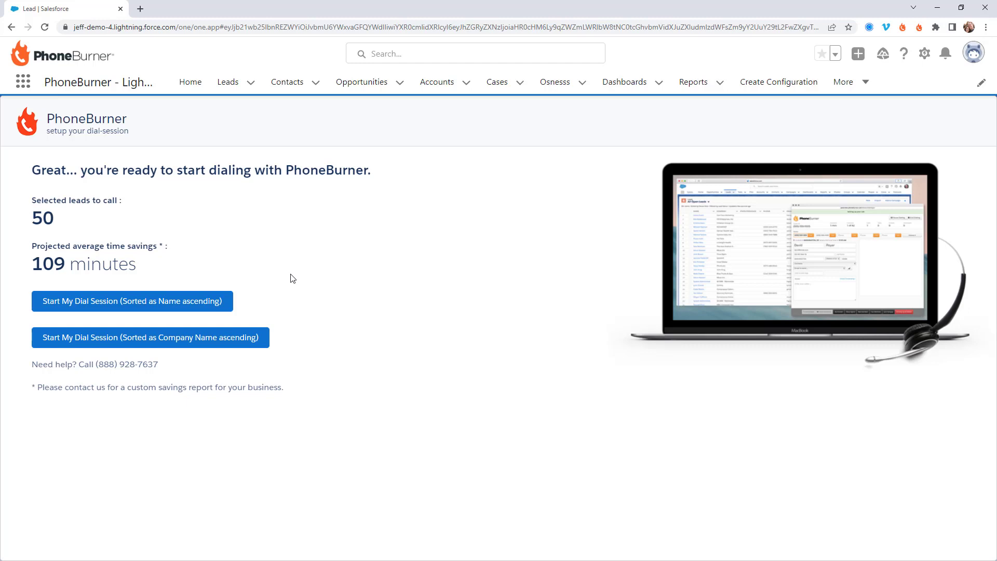
{"action": "left_click", "coordinate": [177, 306]}
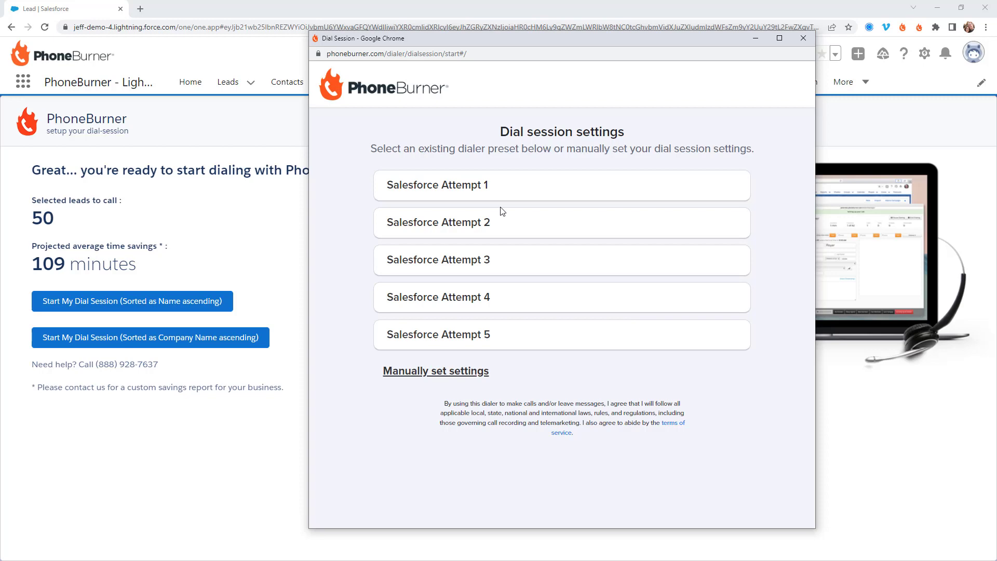
Start dialing with the Salesforce Attempt 1 preset, granting browser microphone access
{"action": "left_click", "coordinate": [435, 191]}
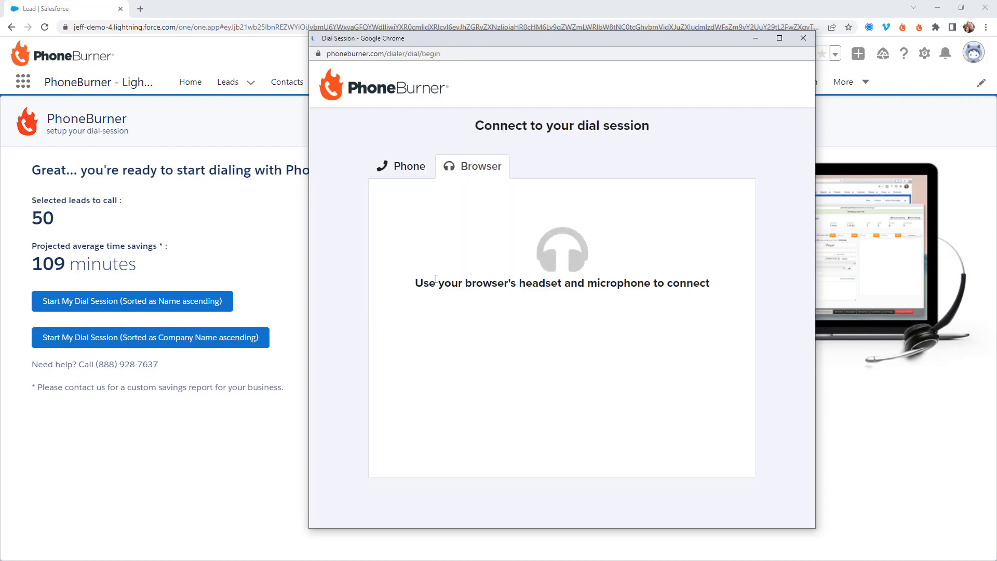
{"action": "left_click", "coordinate": [552, 374]}
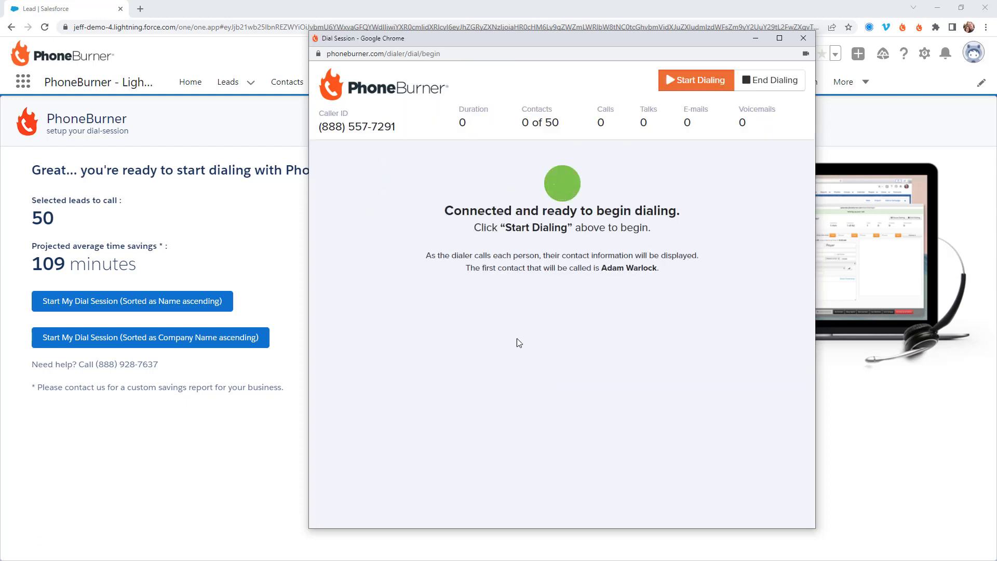
{"action": "left_click", "coordinate": [694, 83]}
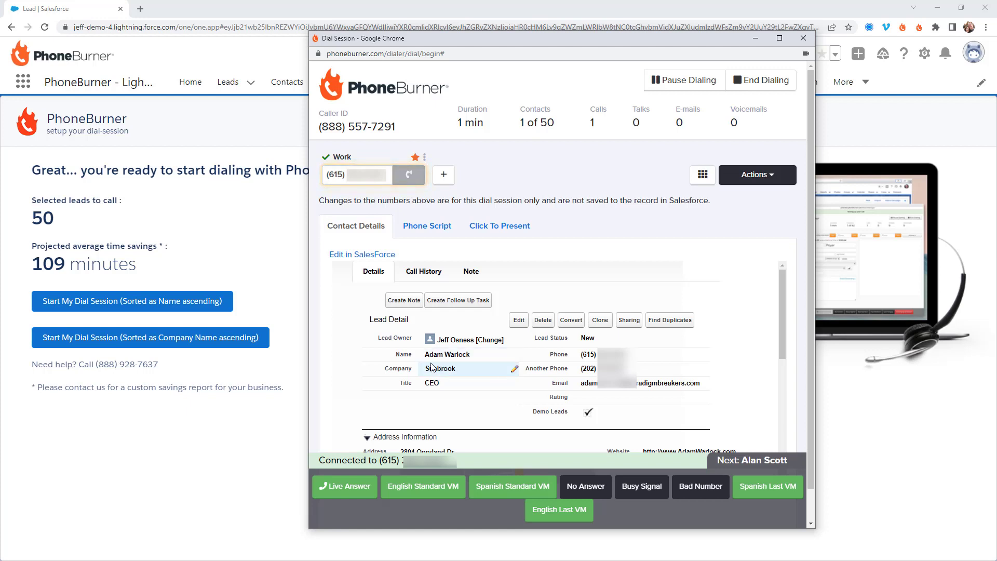
Log the English Standard VM, then mark the next call Live Answer and end it
{"action": "left_click", "coordinate": [423, 488]}
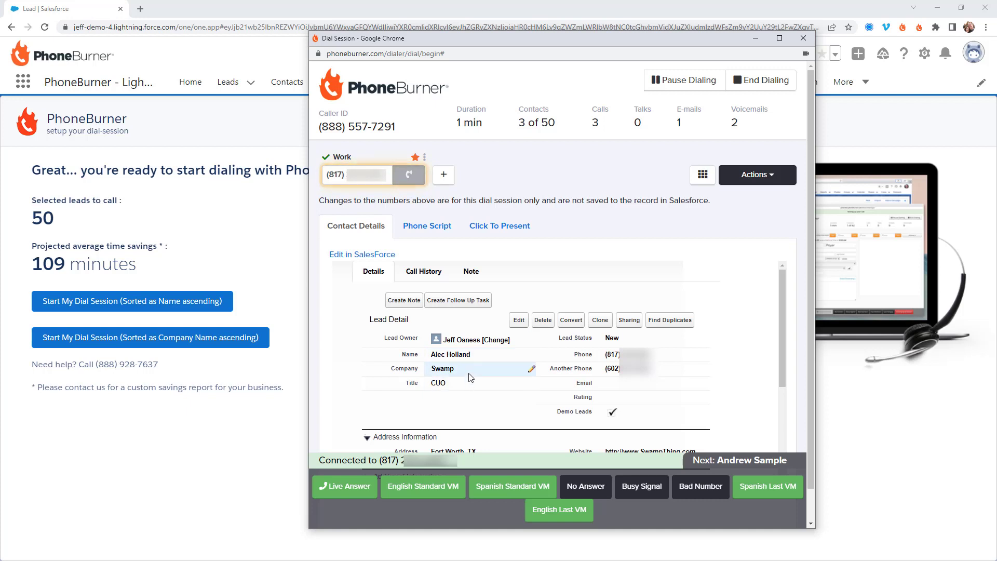
{"action": "left_click", "coordinate": [366, 486]}
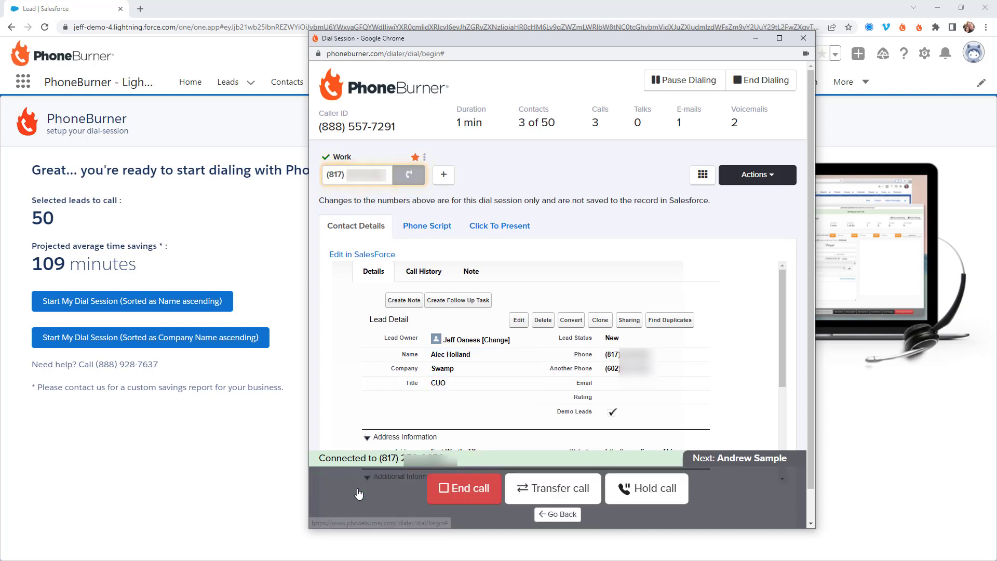
{"action": "left_click", "coordinate": [465, 487]}
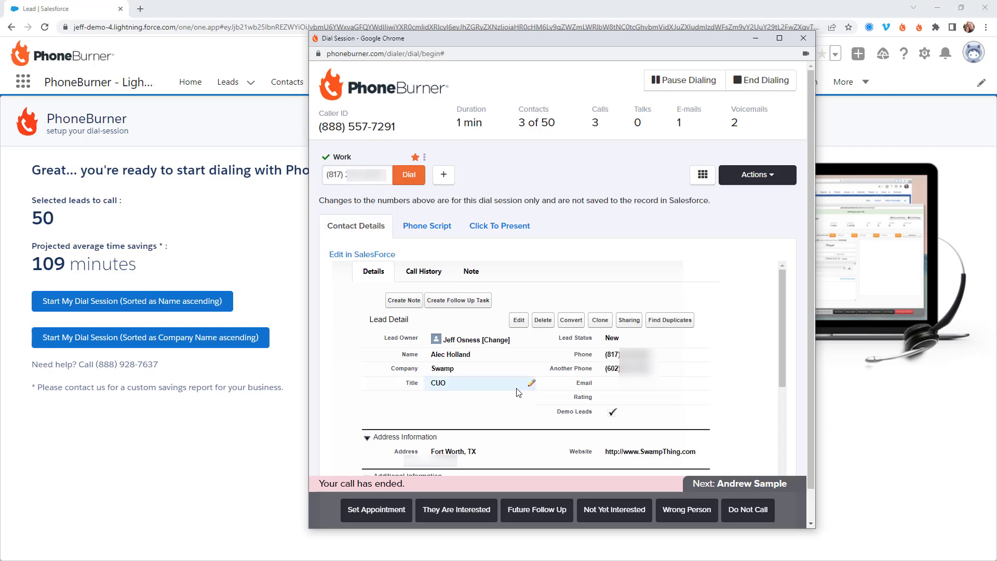
Enter the lead's email address in the Lead Detail Email field and save the record
{"action": "scroll", "coordinate": [506, 397], "scroll_direction": "down", "scroll_amount": 1}
{"action": "scroll", "coordinate": [584, 387], "scroll_direction": "down", "scroll_amount": 1}
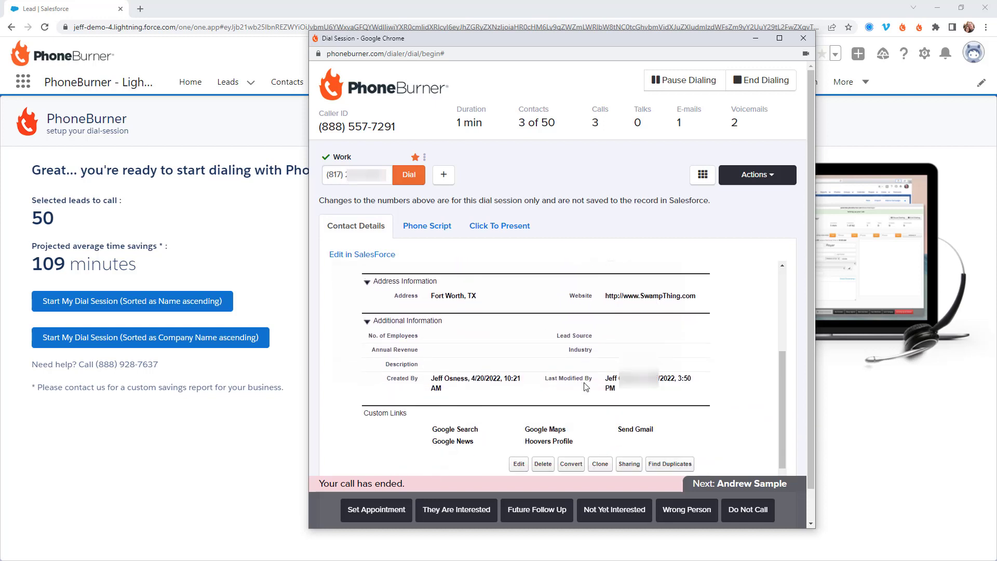
{"action": "scroll", "coordinate": [584, 387], "scroll_direction": "up", "scroll_amount": 2}
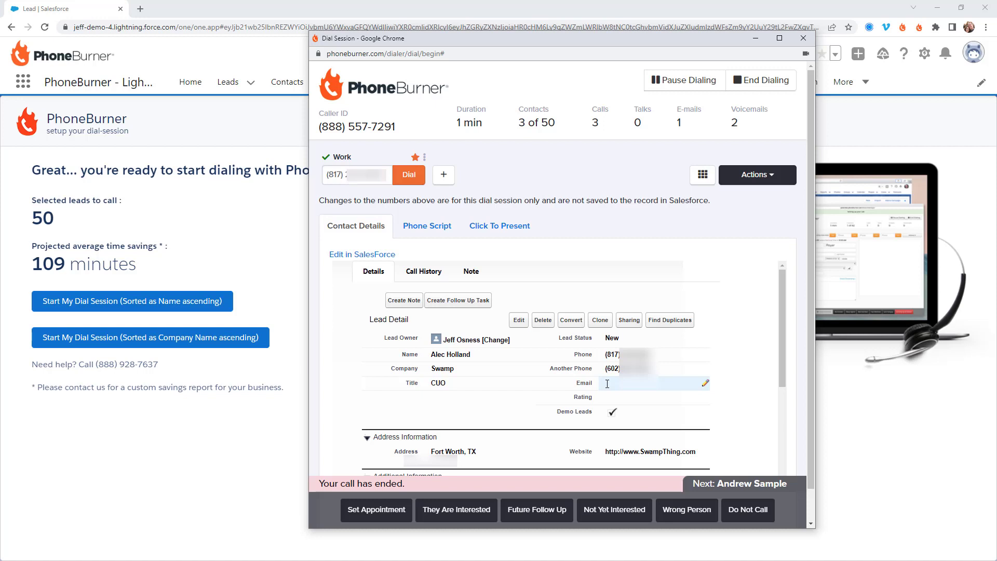
{"action": "double_click", "coordinate": [607, 383]}
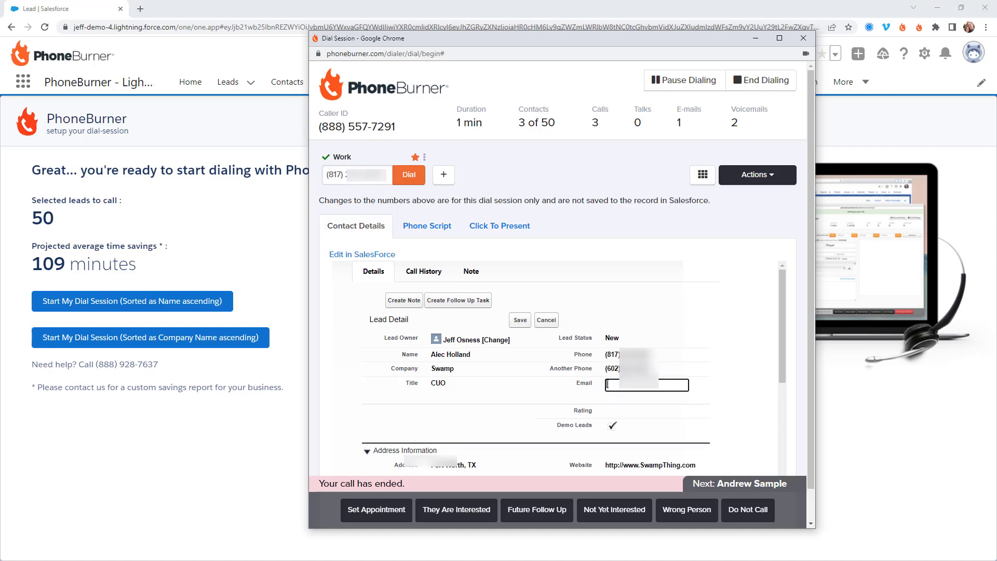
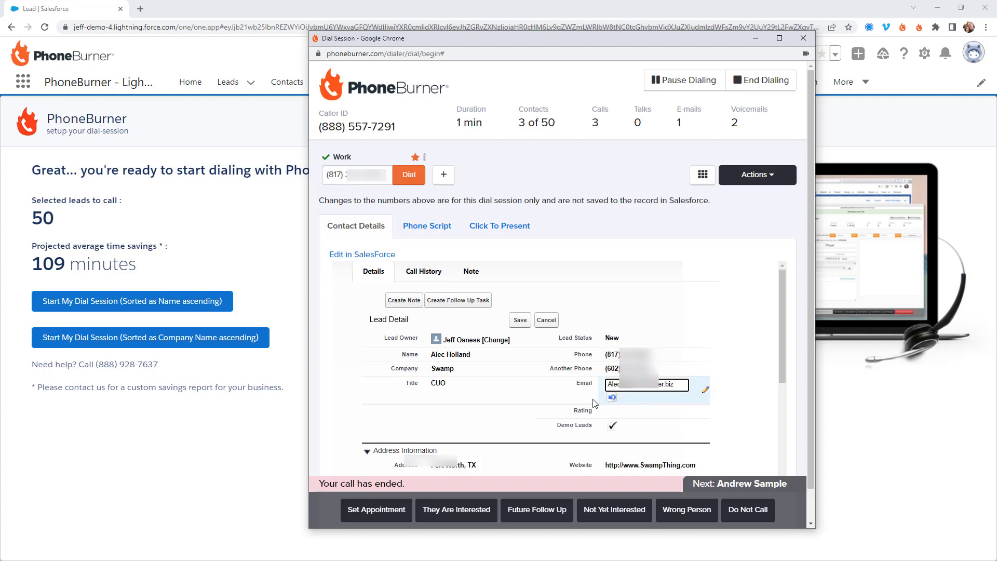
{"action": "left_click", "coordinate": [561, 399]}
{"action": "left_click", "coordinate": [521, 320]}
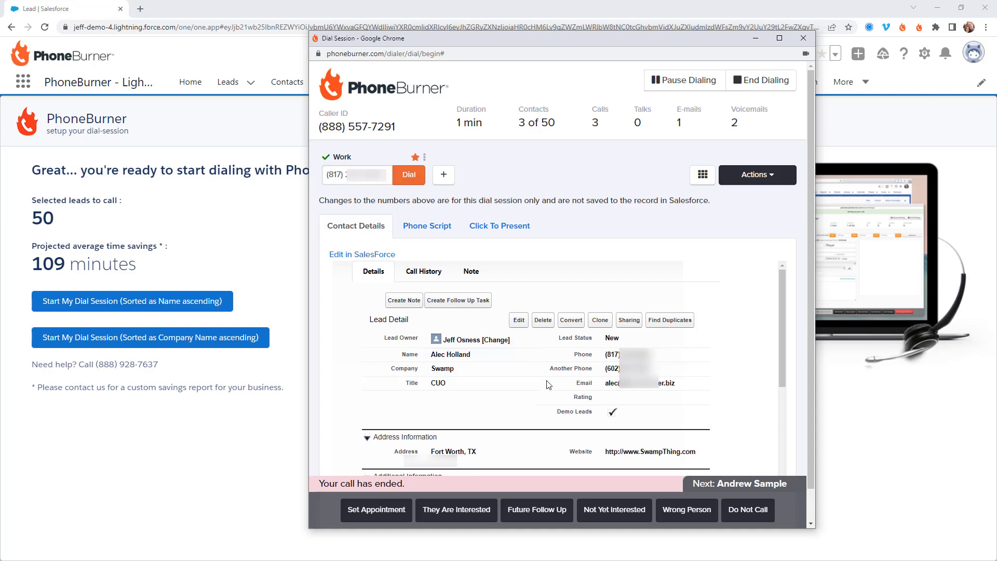
Add a note titled 'live call' with body 'here are the details from our call'
{"action": "left_click", "coordinate": [402, 301]}
{"action": "left_click", "coordinate": [517, 349]}
{"action": "type", "text": "live call"}
{"action": "key", "text": "Tab"}
{"action": "type", "text": "here are the details from our call"}
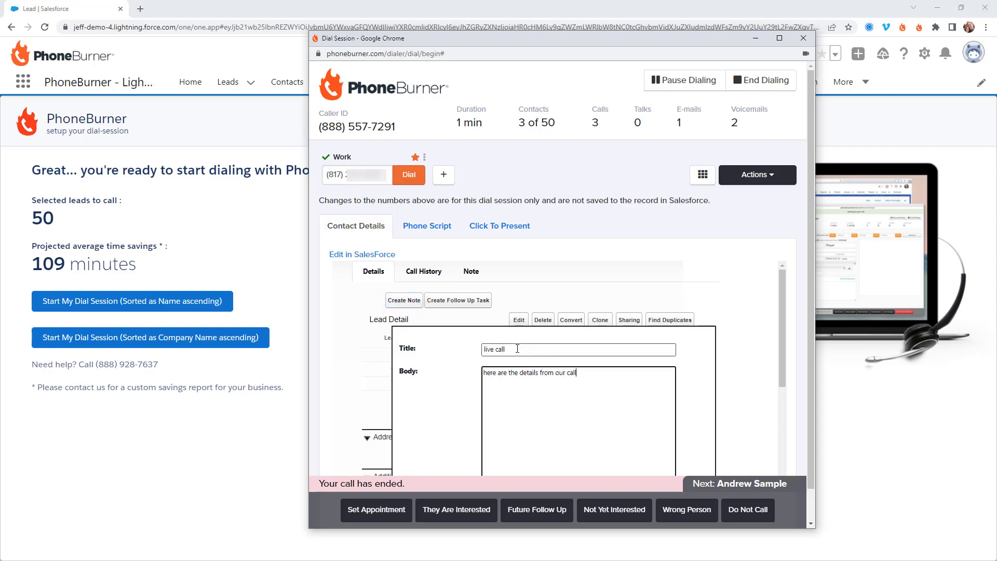
{"action": "scroll", "coordinate": [597, 416], "scroll_direction": "down", "scroll_amount": 1}
{"action": "left_click", "coordinate": [540, 464]}
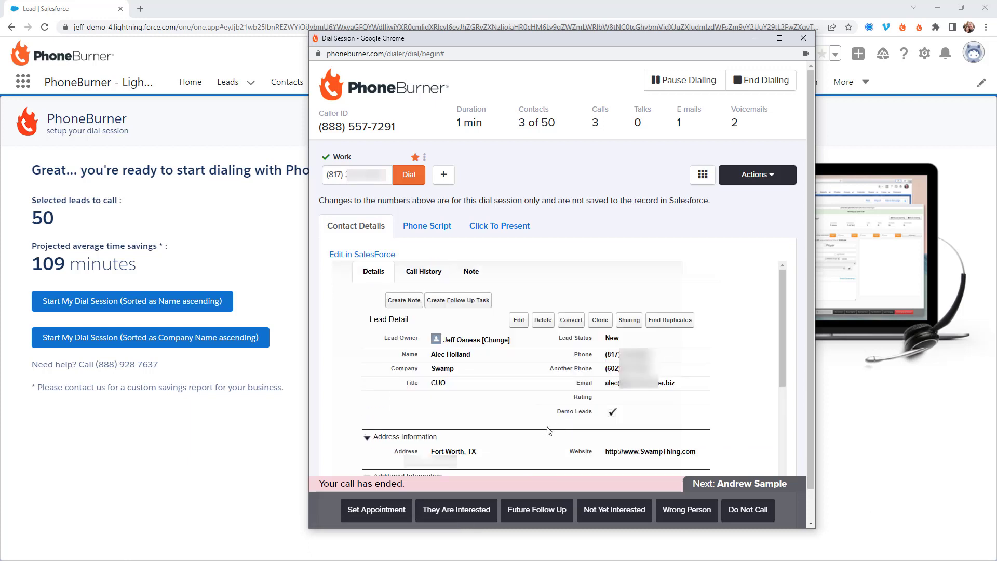
Create task 'call him with details': In Progress, High, due 5/10/2022, comment 'need to get specific details'
{"action": "left_click", "coordinate": [460, 303]}
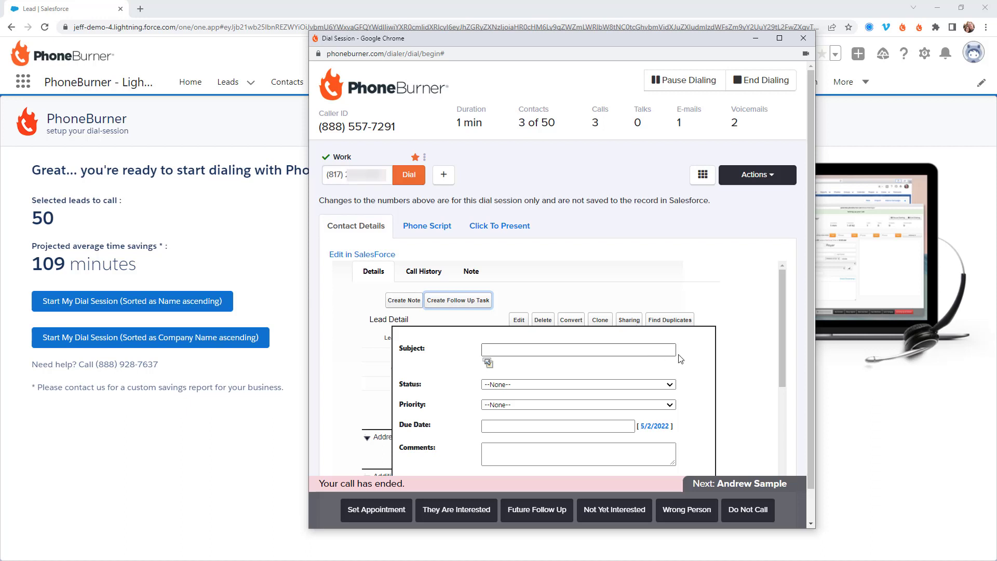
{"action": "scroll", "coordinate": [542, 331], "scroll_direction": "down", "scroll_amount": 1}
{"action": "left_click", "coordinate": [540, 299]}
{"action": "type", "text": "call him with details"}
{"action": "left_click", "coordinate": [578, 332]}
{"action": "left_click", "coordinate": [509, 350]}
{"action": "key", "text": "Tab"}
{"action": "key", "text": "h"}
{"action": "left_click", "coordinate": [558, 373]}
{"action": "type", "text": "5/10/2022"}
{"action": "left_click", "coordinate": [519, 398]}
{"action": "type", "text": "need to get specific details"}
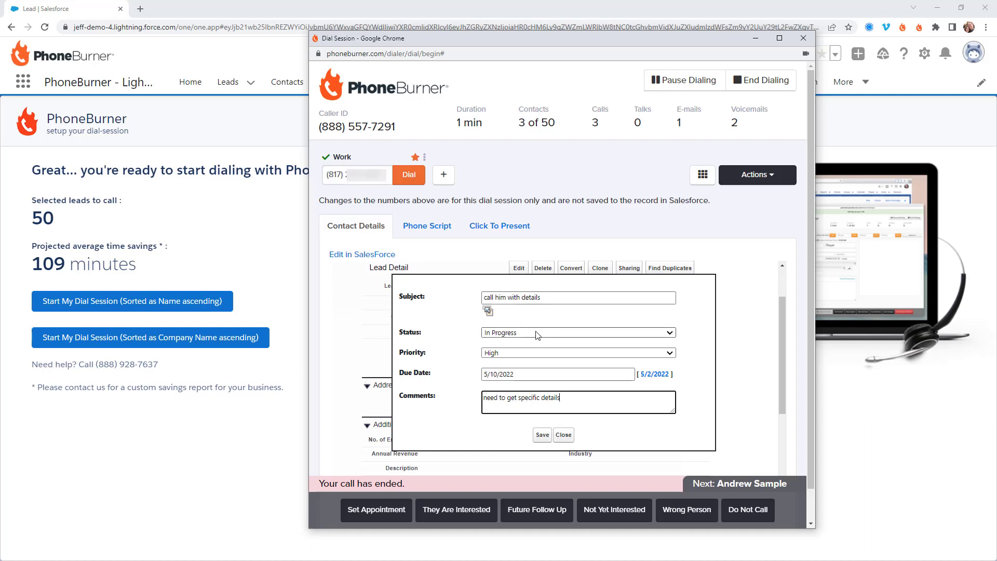
{"action": "left_click", "coordinate": [543, 435]}
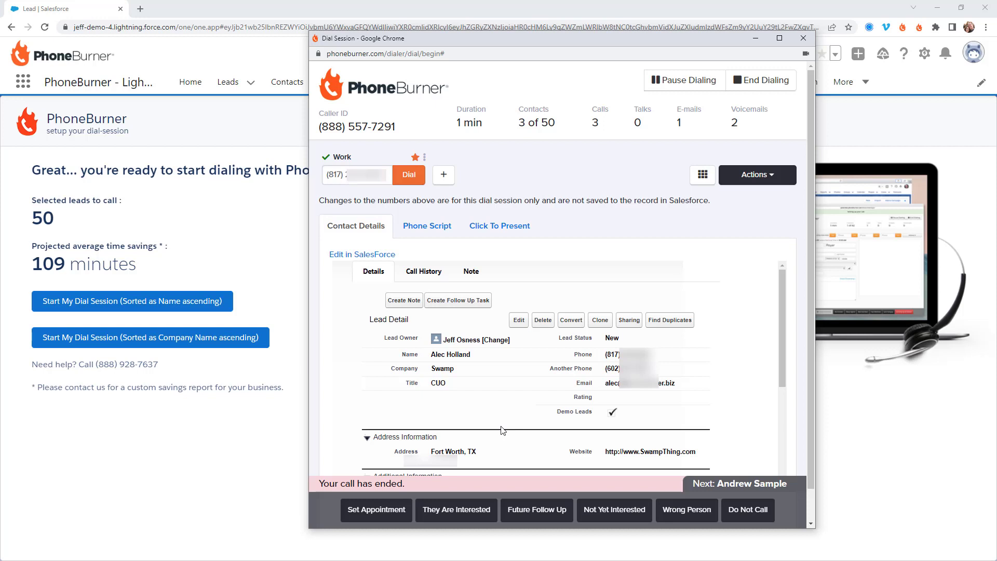
Review the lead's Call History and Note tabs, then open the lead in Salesforce
{"action": "left_click", "coordinate": [417, 272]}
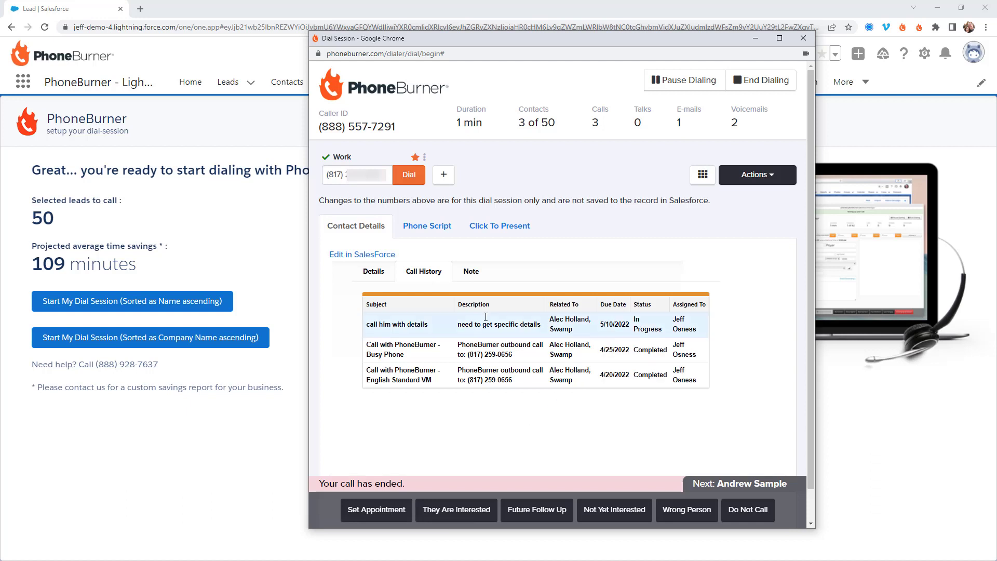
{"action": "left_click", "coordinate": [476, 276]}
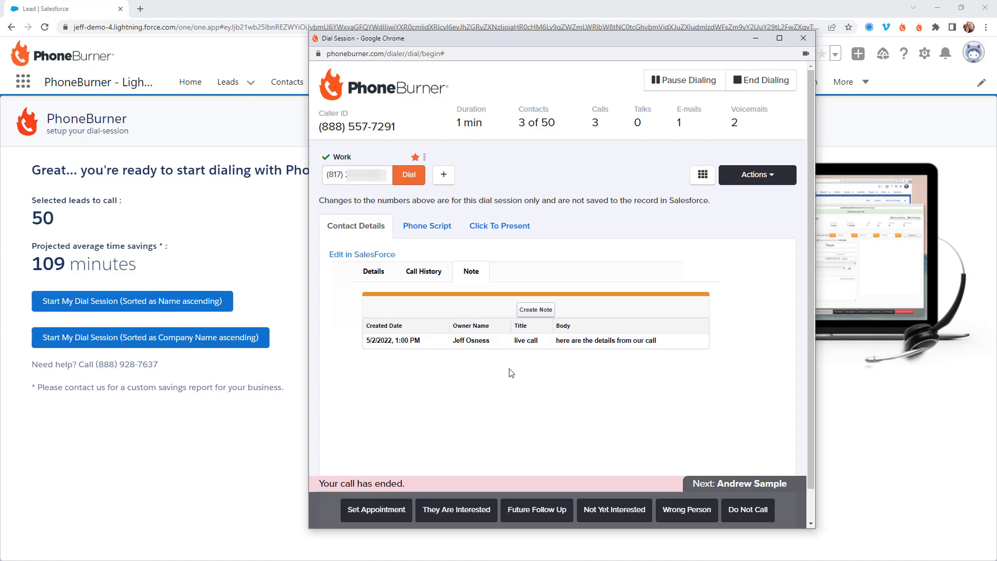
{"action": "left_click", "coordinate": [375, 273]}
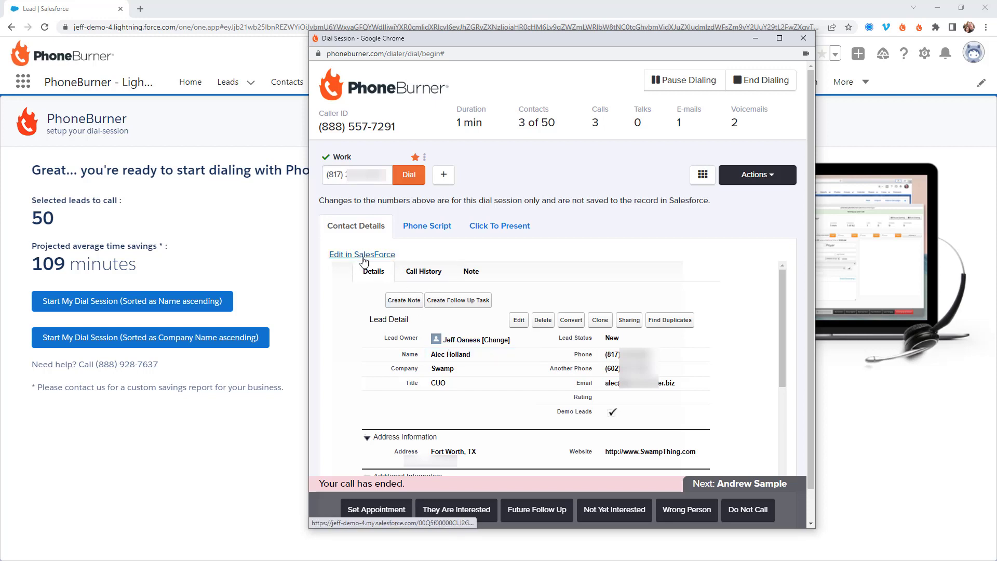
{"action": "left_click", "coordinate": [364, 255]}
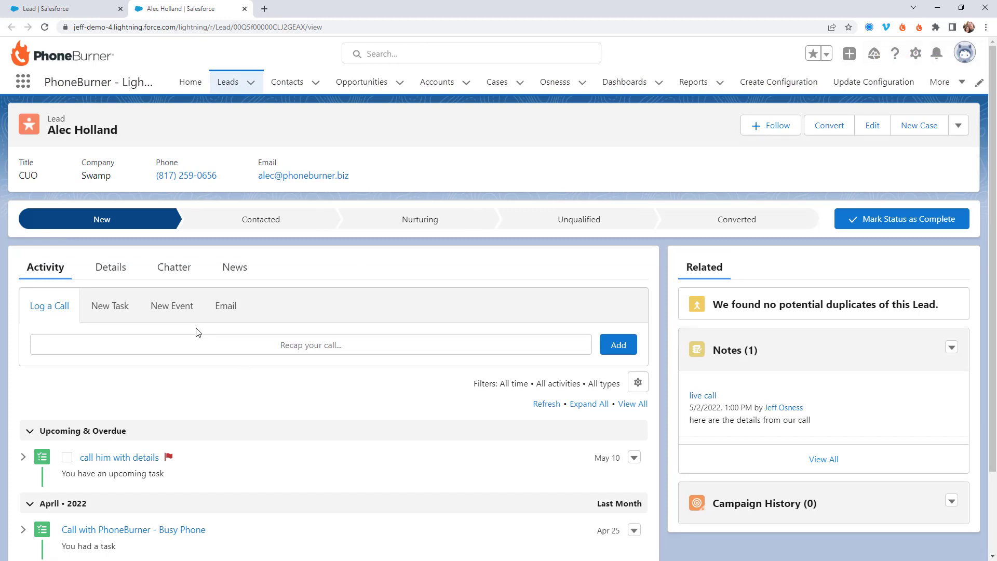
Open the Details tab on the Salesforce lead page
{"action": "left_click", "coordinate": [111, 268]}
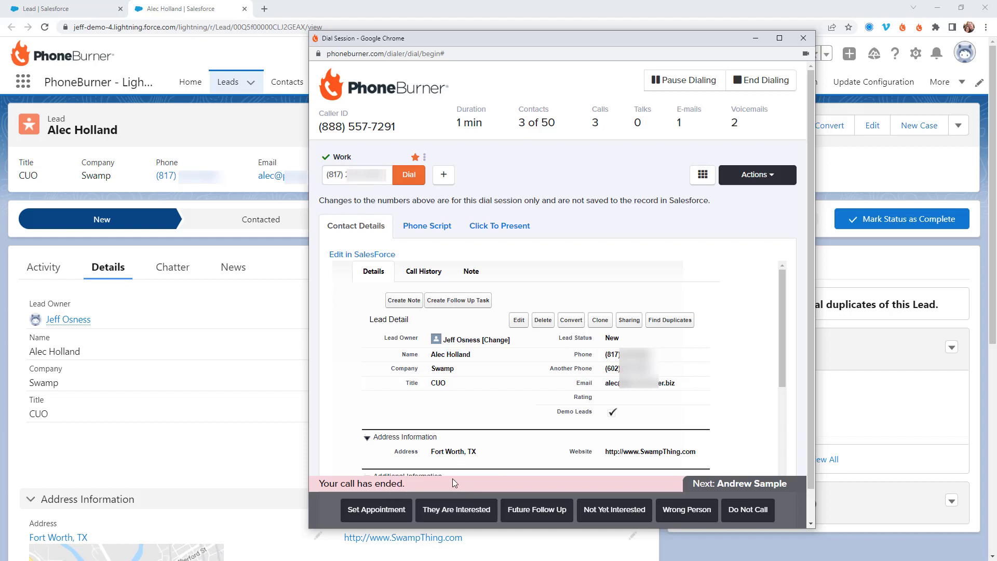
Log calls as Set Appointment, English Standard VM and No Answer, then end a live-answered call
{"action": "left_click", "coordinate": [362, 510]}
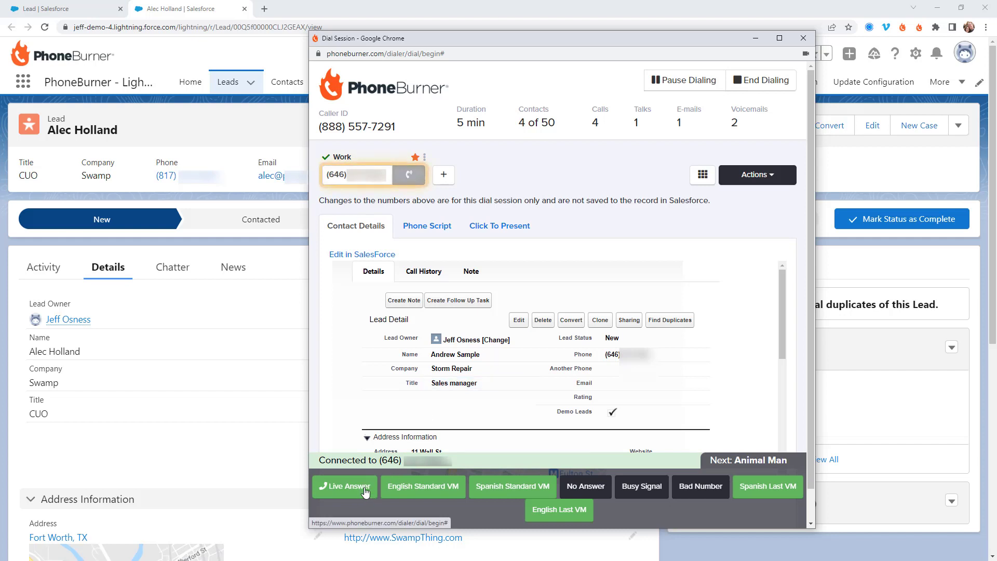
{"action": "left_click", "coordinate": [429, 476]}
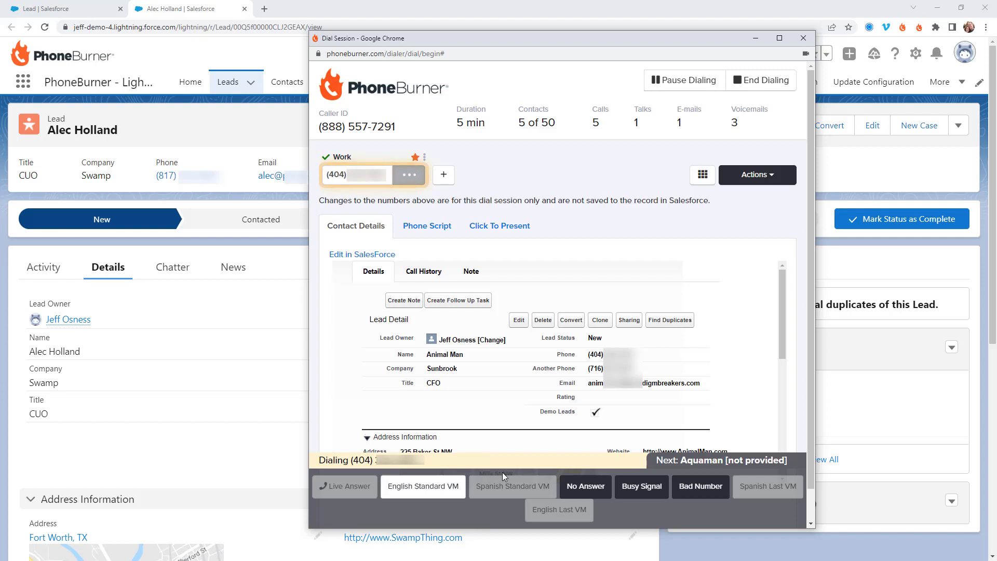
{"action": "left_click", "coordinate": [602, 491]}
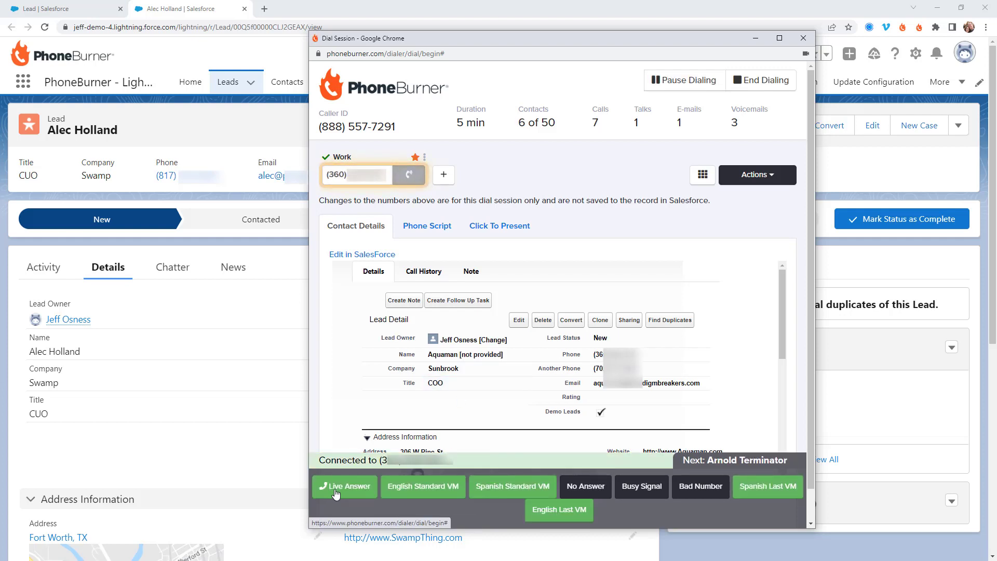
{"action": "left_click", "coordinate": [335, 489]}
{"action": "left_click", "coordinate": [474, 491]}
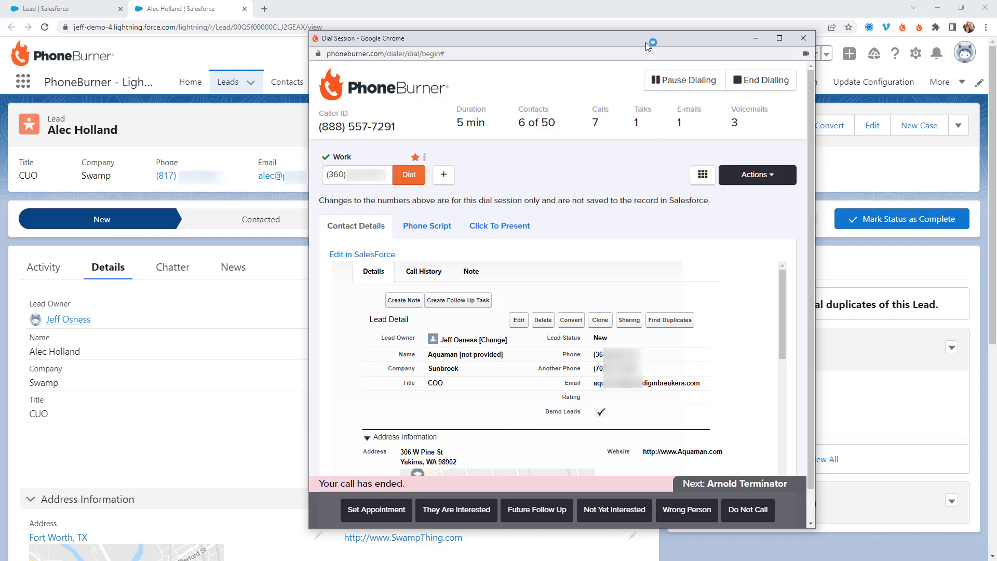
Set the dial session aside and open the third lead's record from All Open Leads
{"action": "left_click_drag", "start_coordinate": [650, 41], "coordinate": [98, 179]}
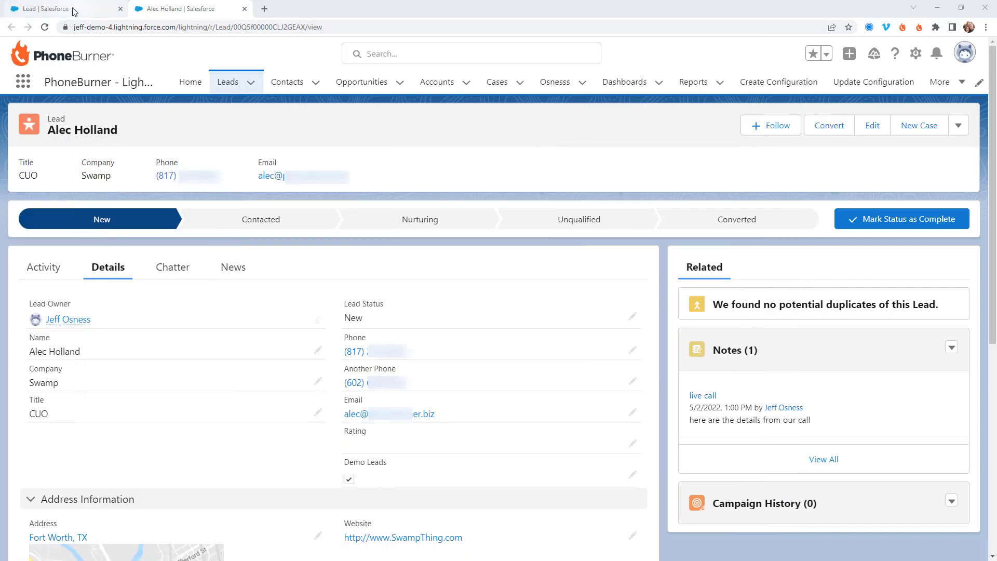
{"action": "left_click", "coordinate": [68, 10]}
{"action": "left_click", "coordinate": [10, 27]}
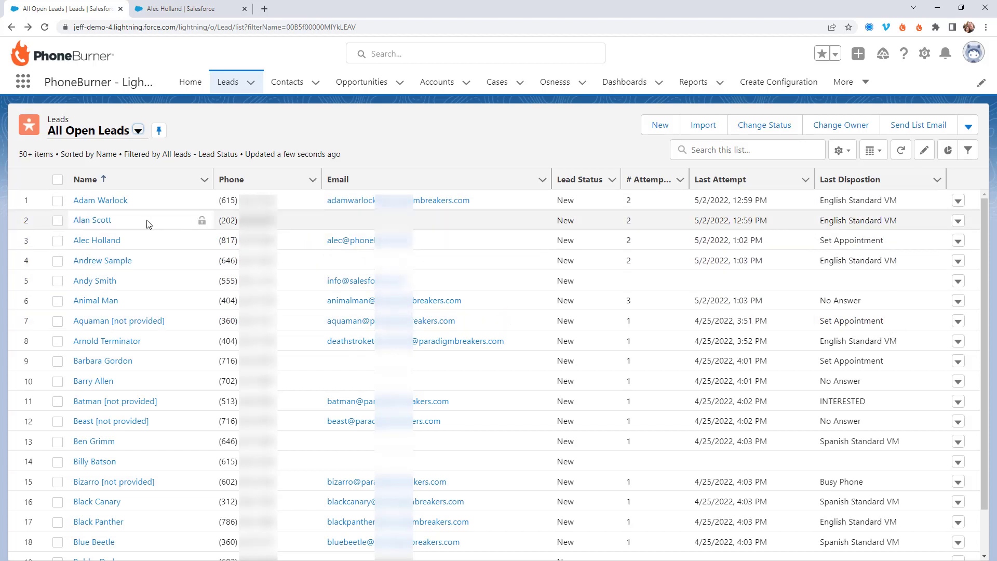
{"action": "left_click", "coordinate": [86, 241]}
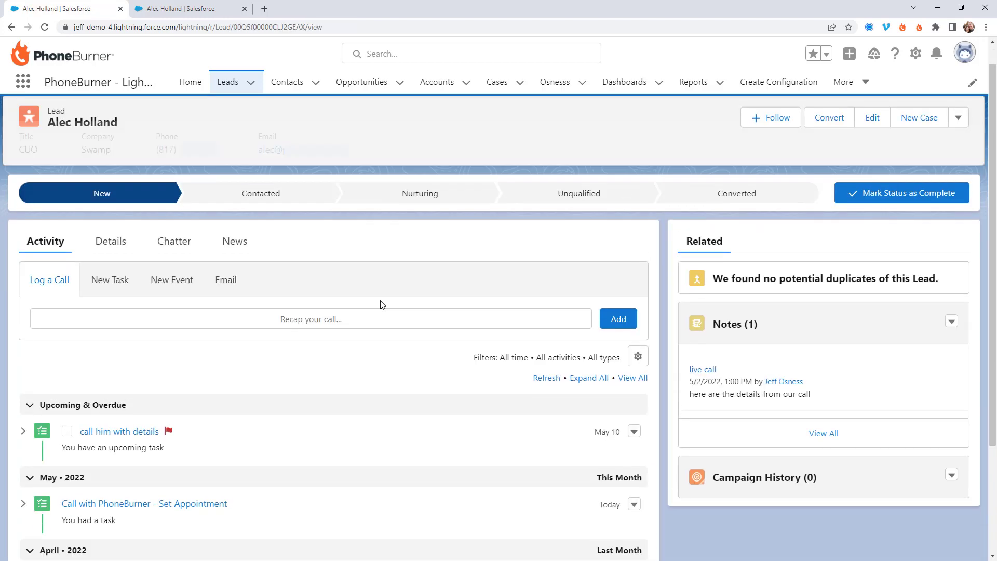
Review the lead's Set Appointment call activity, then go to the Contacts list
{"action": "scroll", "coordinate": [379, 311], "scroll_direction": "down", "scroll_amount": 3}
{"action": "left_click_drag", "start_coordinate": [234, 357], "coordinate": [56, 356]}
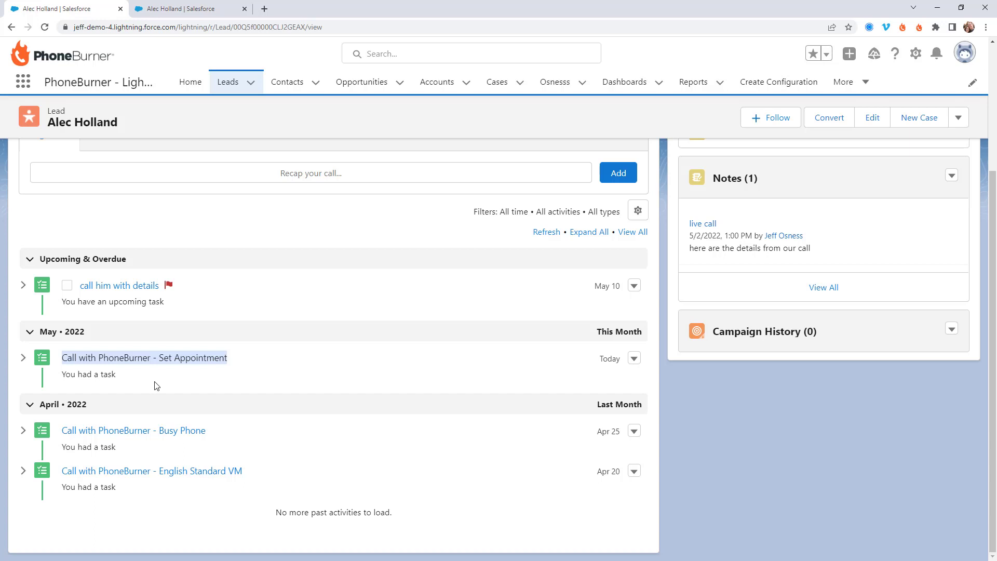
{"action": "left_click", "coordinate": [287, 82]}
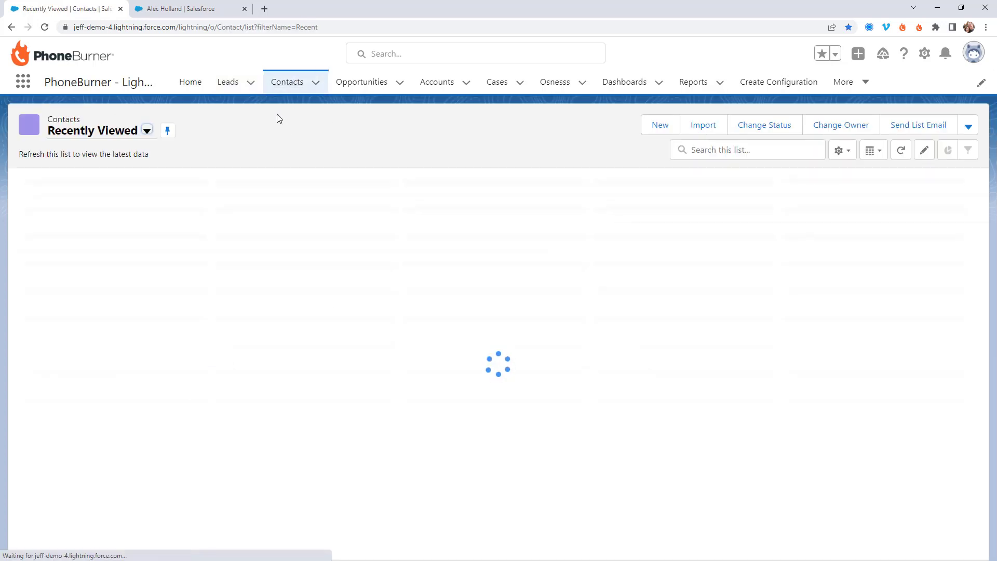
Select all 18 recently viewed contacts, then go to the Opportunities list
{"action": "left_click", "coordinate": [147, 130]}
{"action": "left_click", "coordinate": [423, 130]}
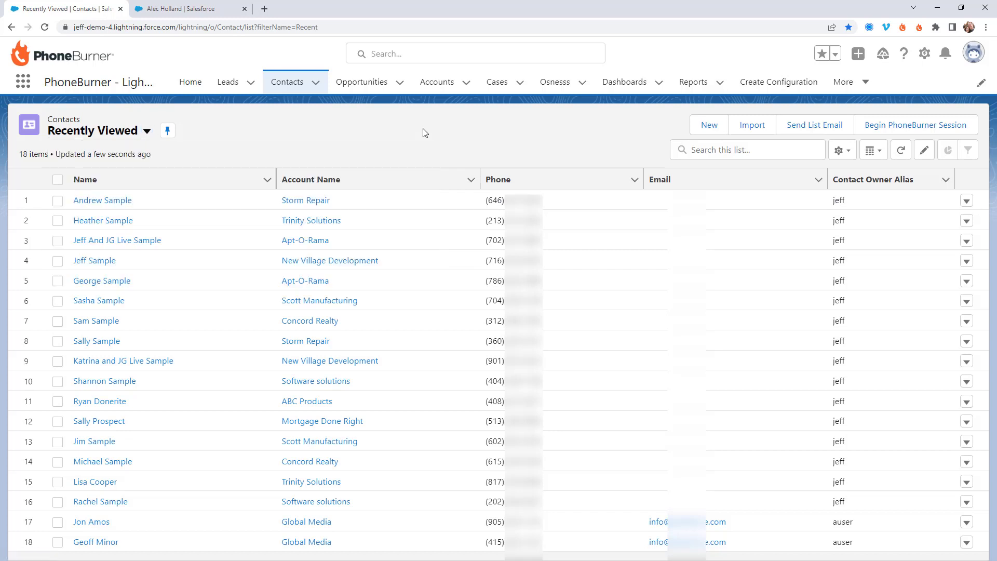
{"action": "left_click", "coordinate": [57, 179]}
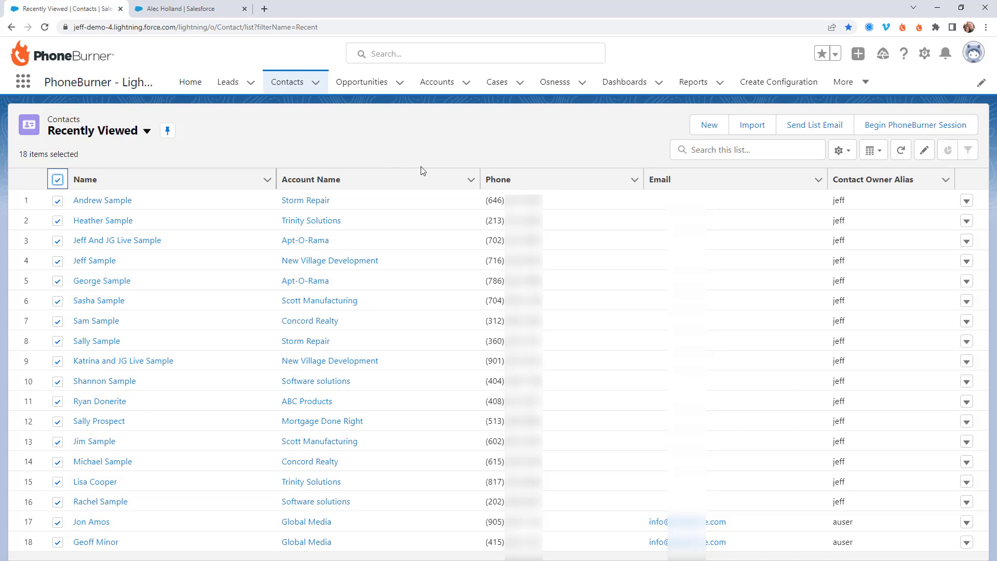
{"action": "left_click", "coordinate": [377, 88]}
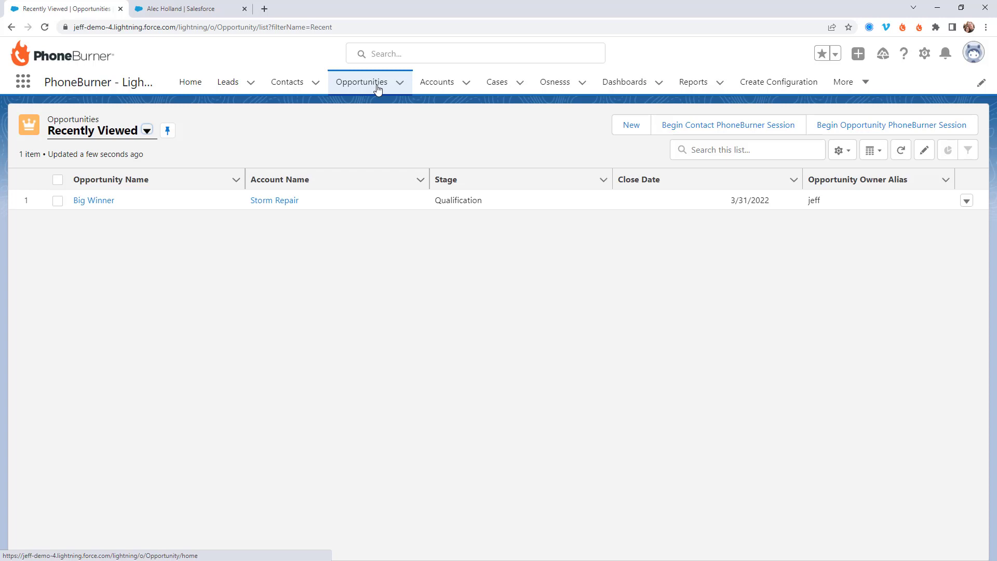
Select the Big Winner opportunity and move its PhoneBurner dial session window aside
{"action": "left_click", "coordinate": [58, 180]}
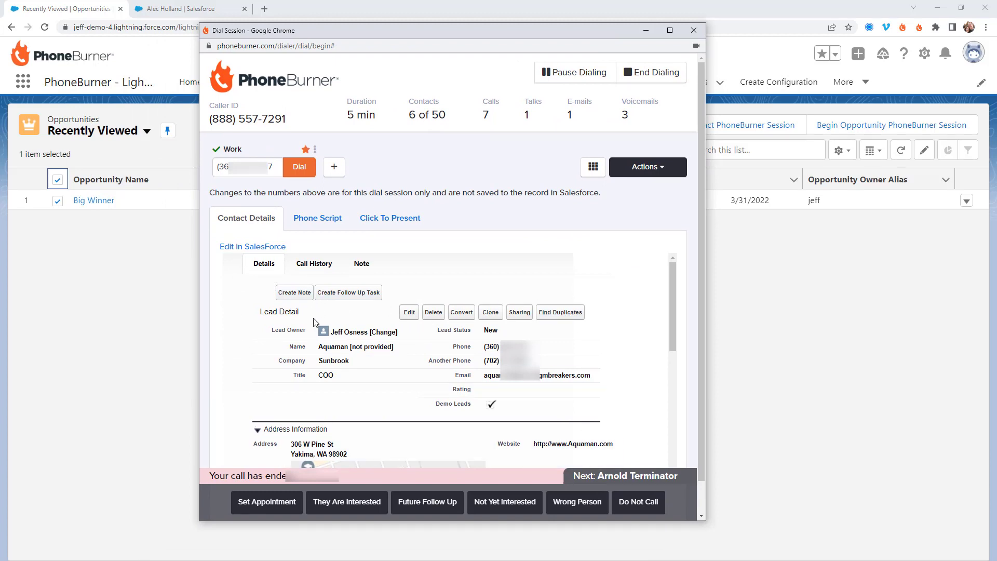
{"action": "left_click_drag", "start_coordinate": [312, 317], "coordinate": [250, 316]}
{"action": "left_click_drag", "start_coordinate": [434, 36], "coordinate": [363, 36]}
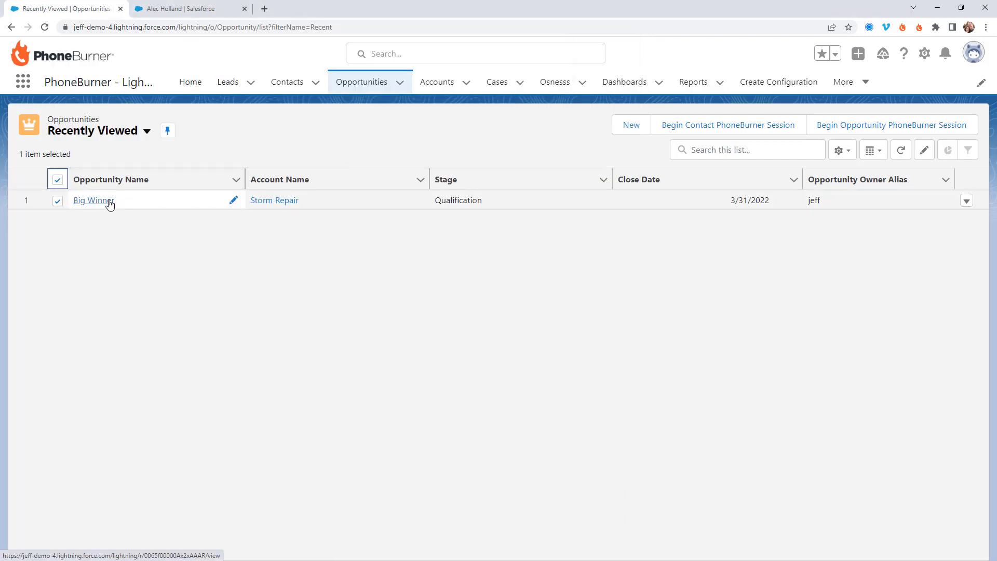
View the Big Winner for Storm Repair record, then select Acme, ABC Products and Apt-O-Rama accounts
{"action": "left_click", "coordinate": [106, 202]}
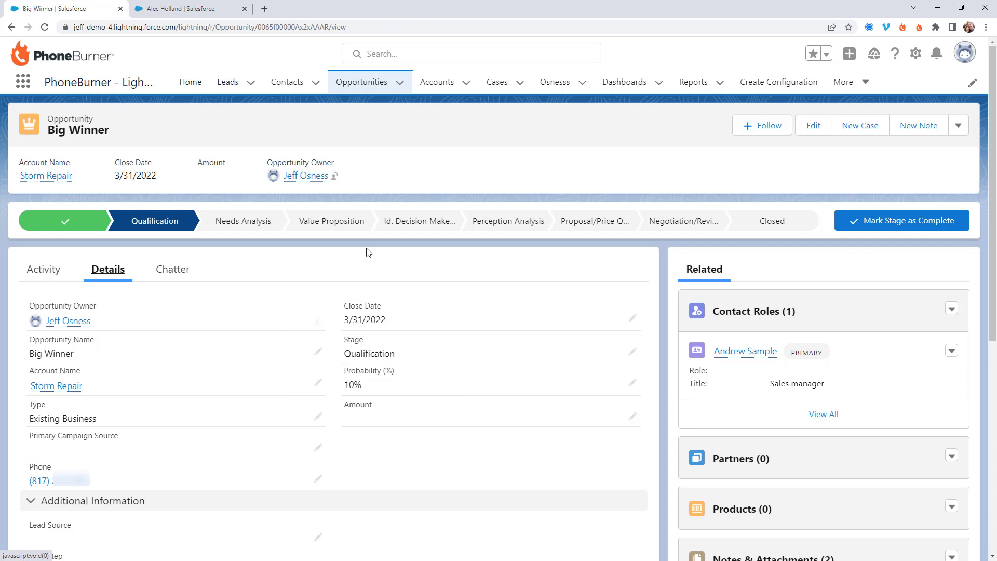
{"action": "left_click", "coordinate": [434, 85]}
{"action": "left_click", "coordinate": [57, 180]}
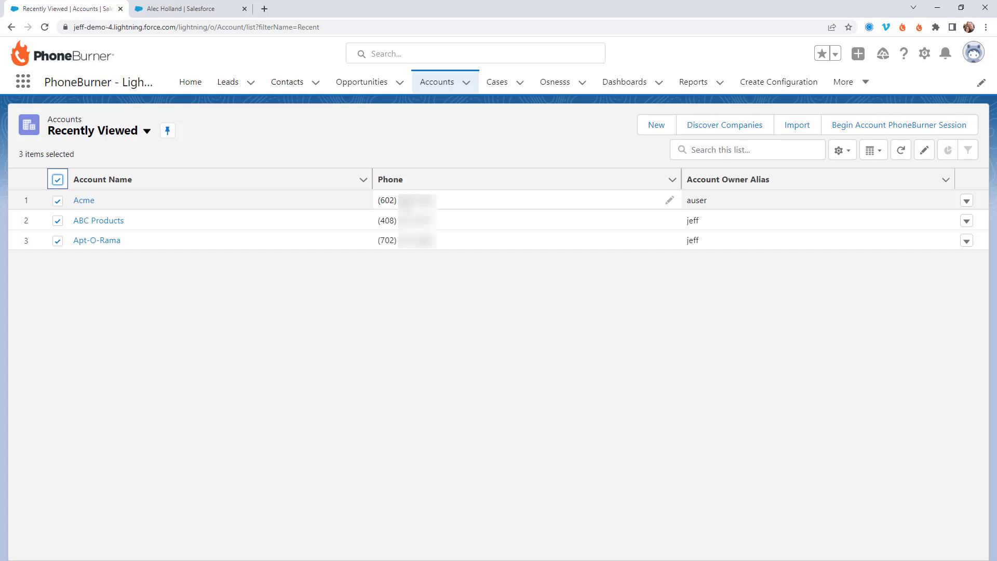
Go to the Cases tab to list cases 00001004 and 00001003
{"action": "left_click", "coordinate": [497, 82]}
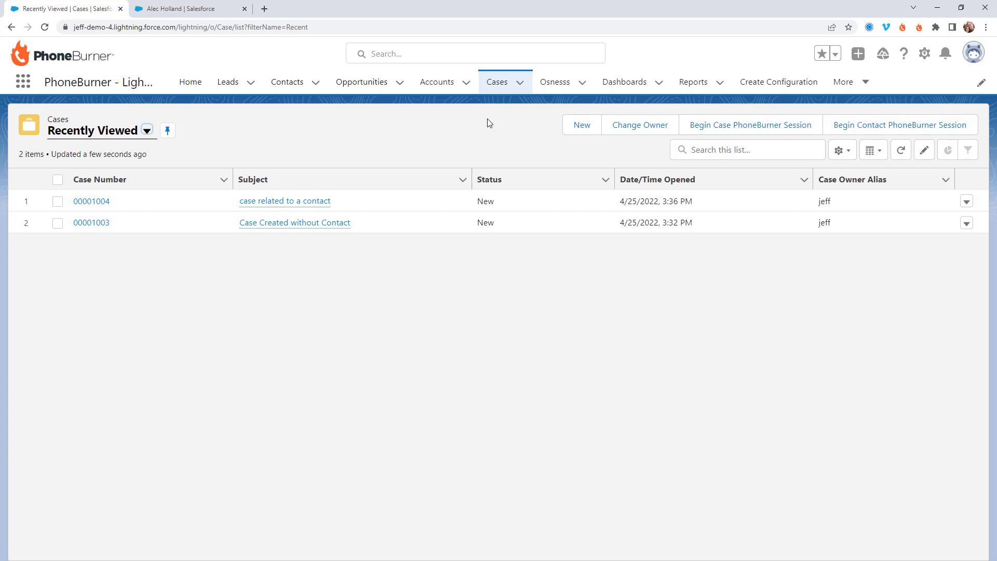
Select cases 00001004 and 00001003, then go to the Osnesss list
{"action": "left_click", "coordinate": [58, 179]}
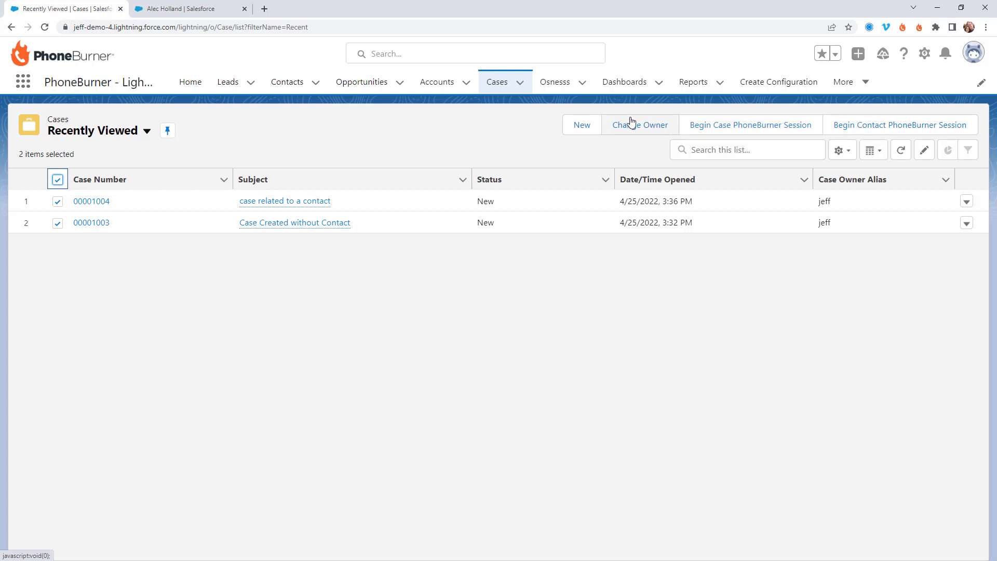
{"action": "left_click", "coordinate": [562, 91]}
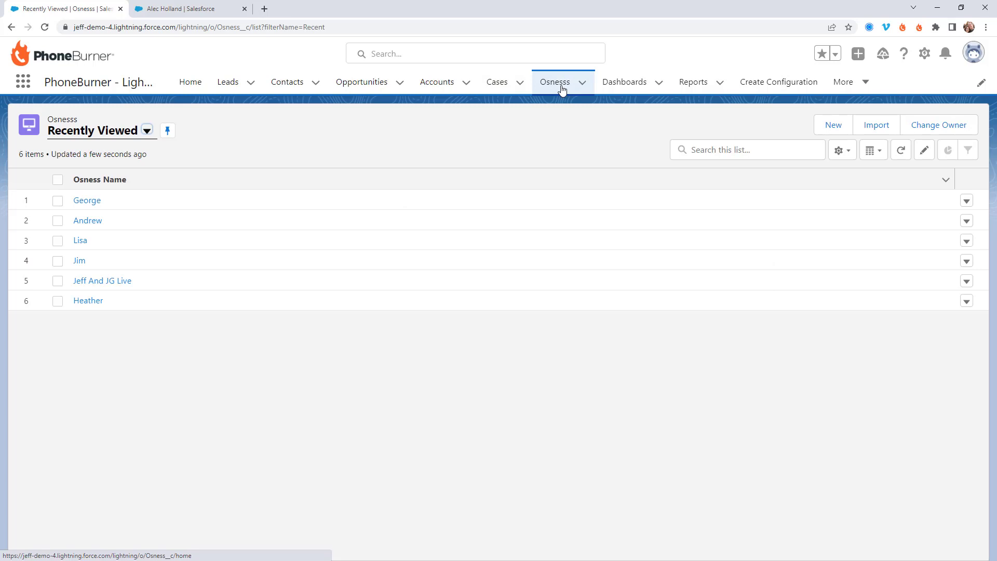
Tick the header checkbox to select all six Osnesss records
{"action": "left_click", "coordinate": [58, 180]}
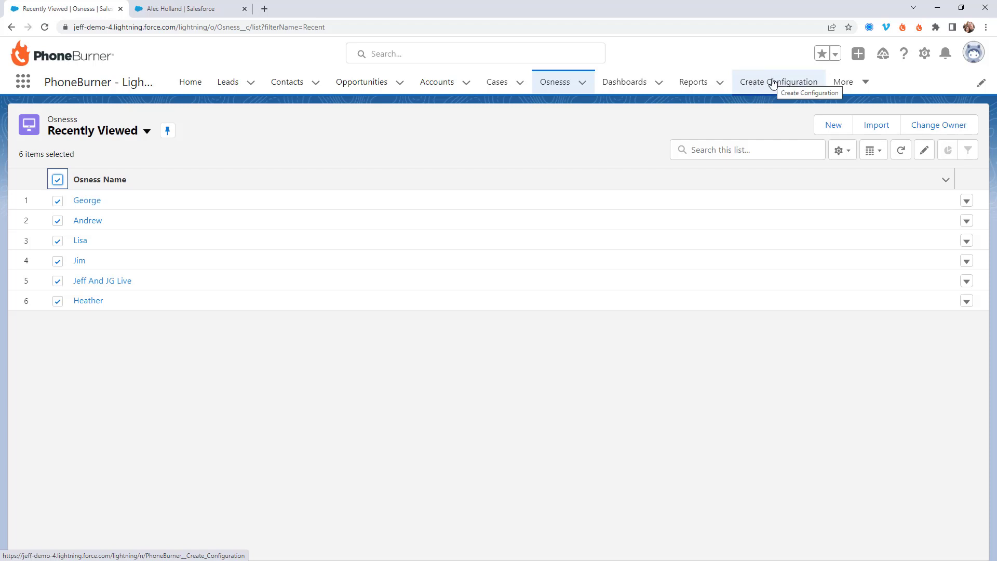
On the Create Configuration page, map Object API Osness to Field API Osness__c
{"action": "left_click", "coordinate": [773, 82]}
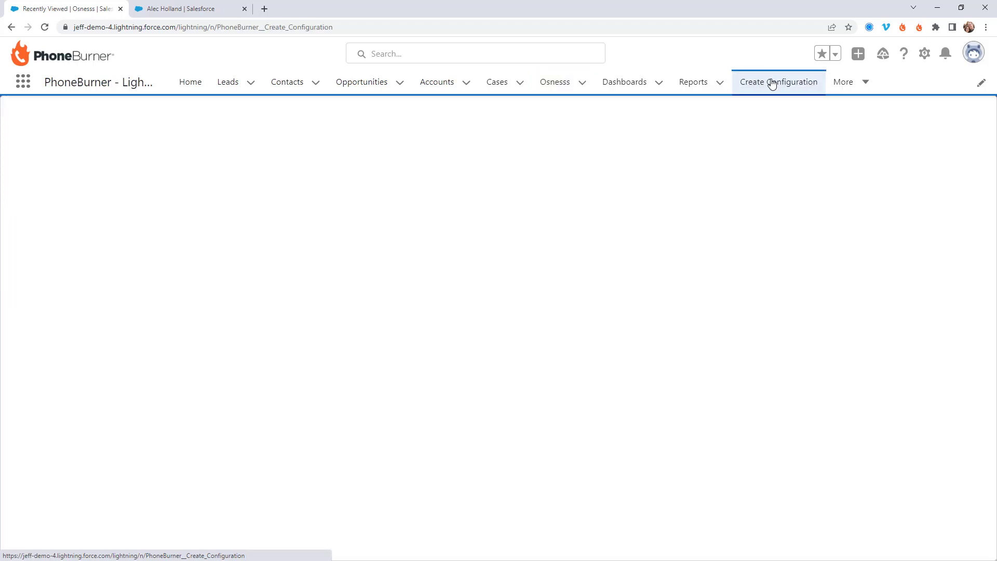
{"action": "left_click", "coordinate": [125, 193]}
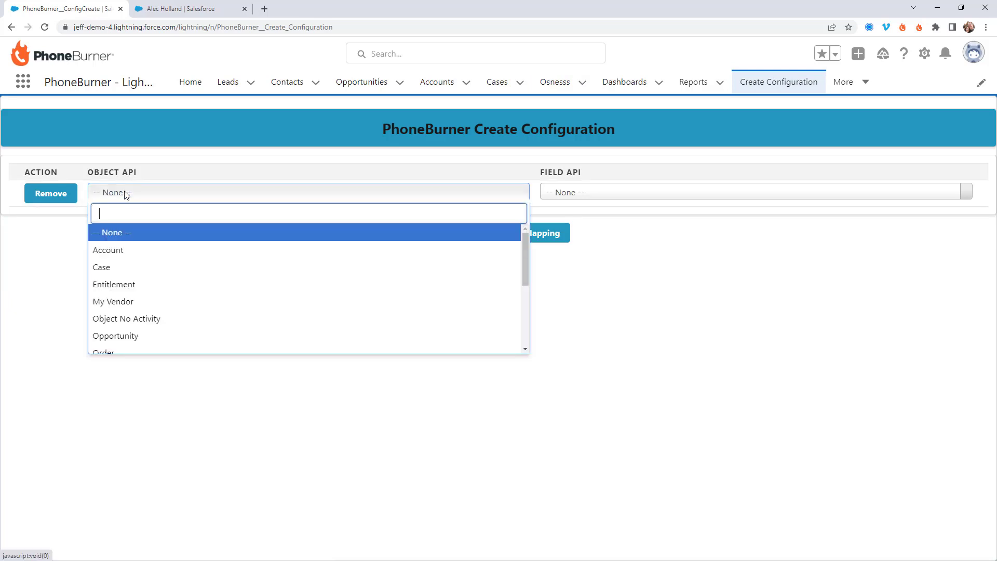
{"action": "type", "text": "osness"}
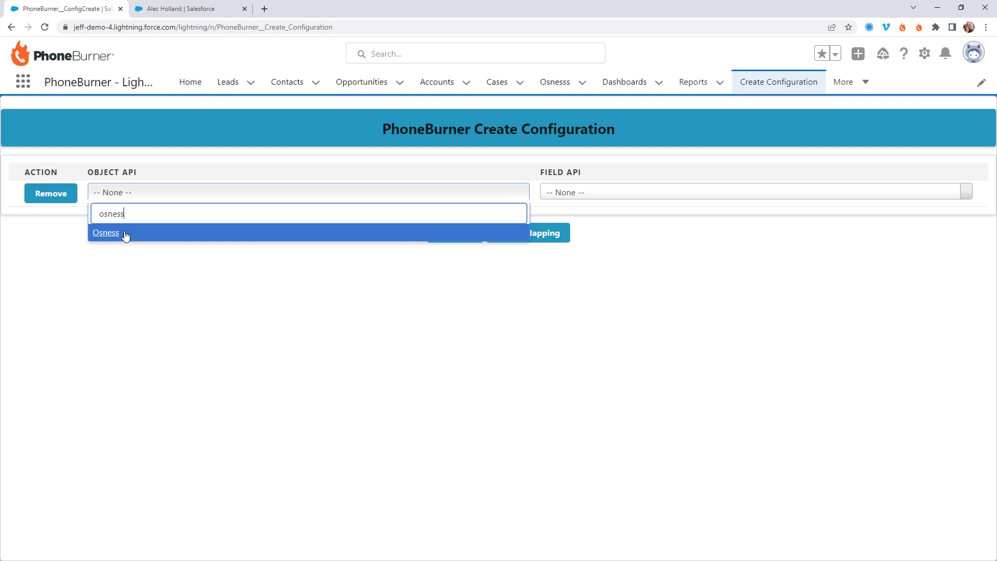
{"action": "left_click", "coordinate": [125, 234]}
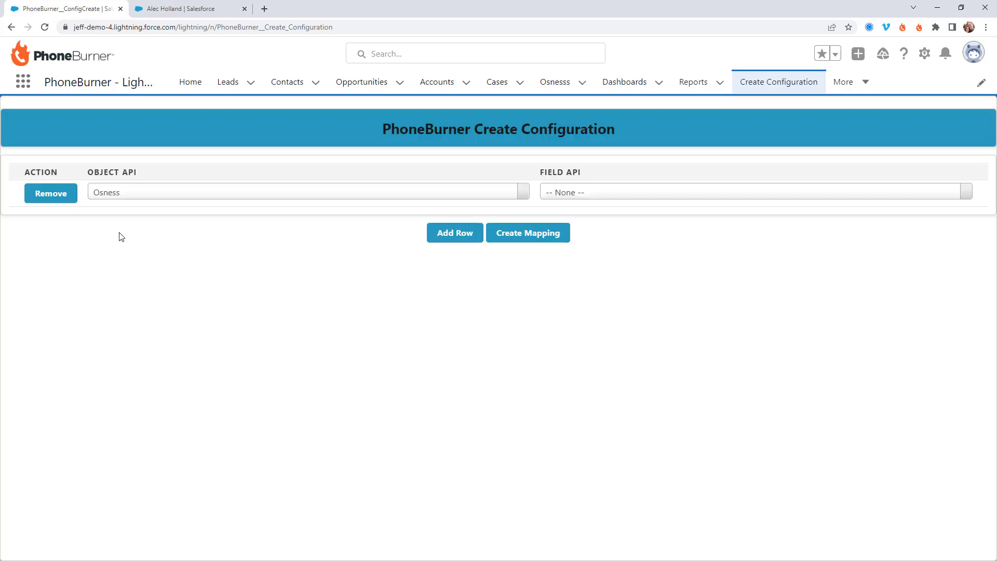
{"action": "left_click", "coordinate": [582, 193]}
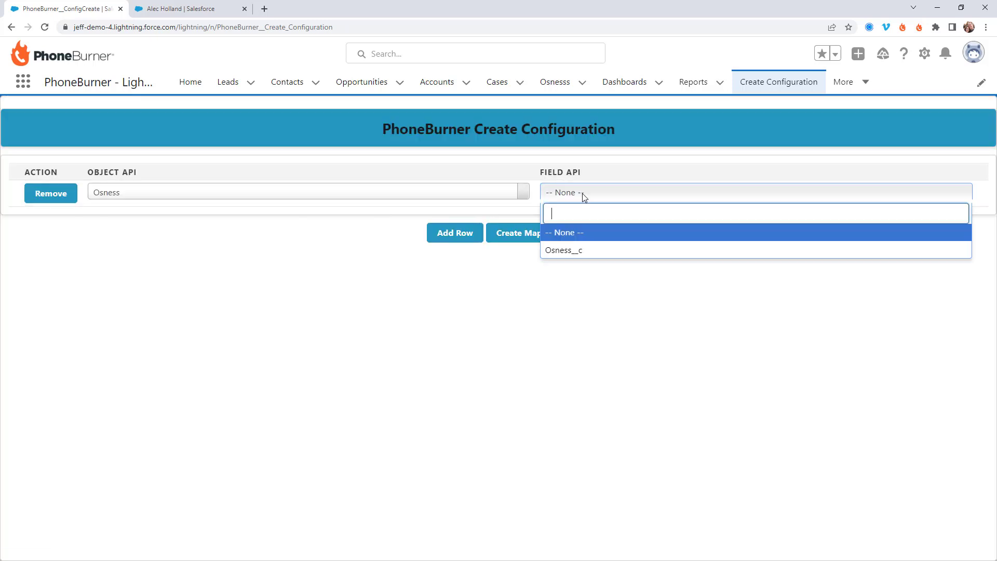
{"action": "left_click", "coordinate": [569, 251]}
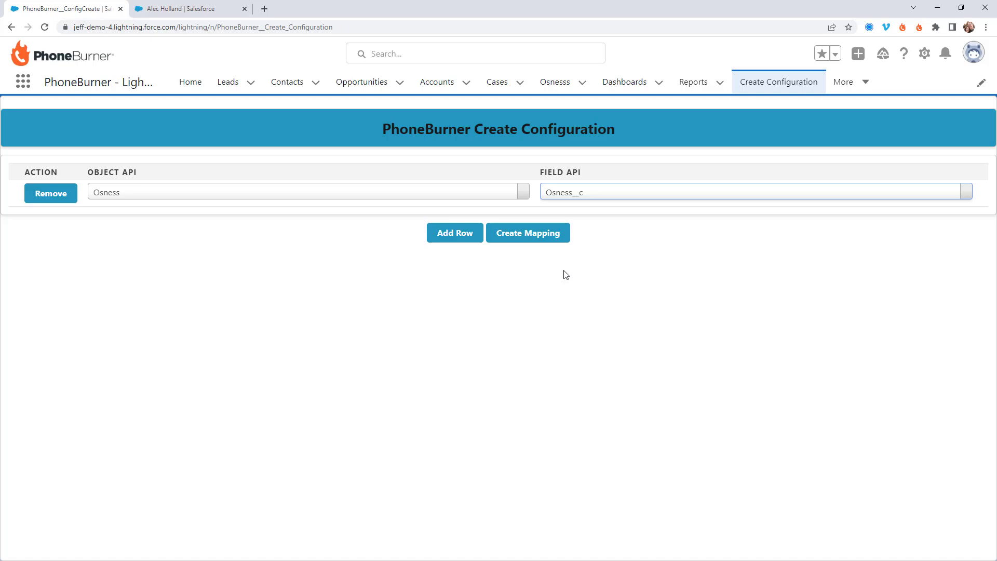
{"action": "left_click", "coordinate": [594, 201]}
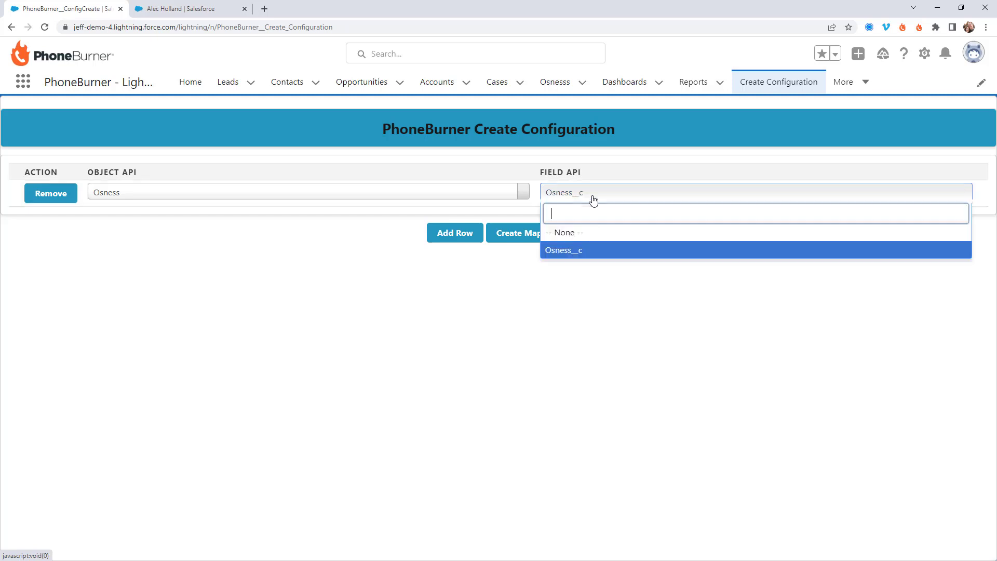
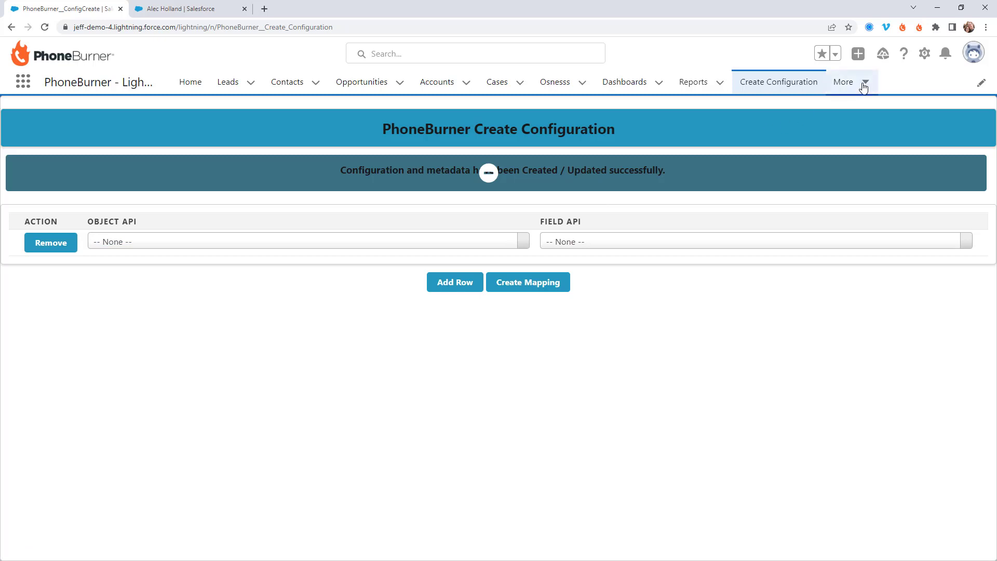
Check the Osness mapping on PhoneBurner's Update Configuration page, then go to the Osnesss Recently Viewed list
{"action": "left_click", "coordinate": [858, 82]}
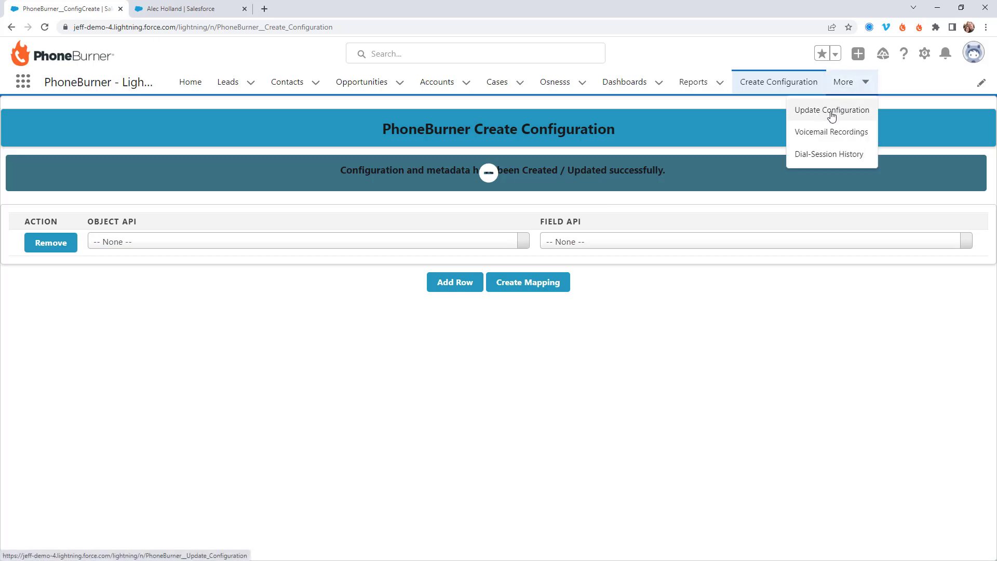
{"action": "left_click", "coordinate": [822, 116]}
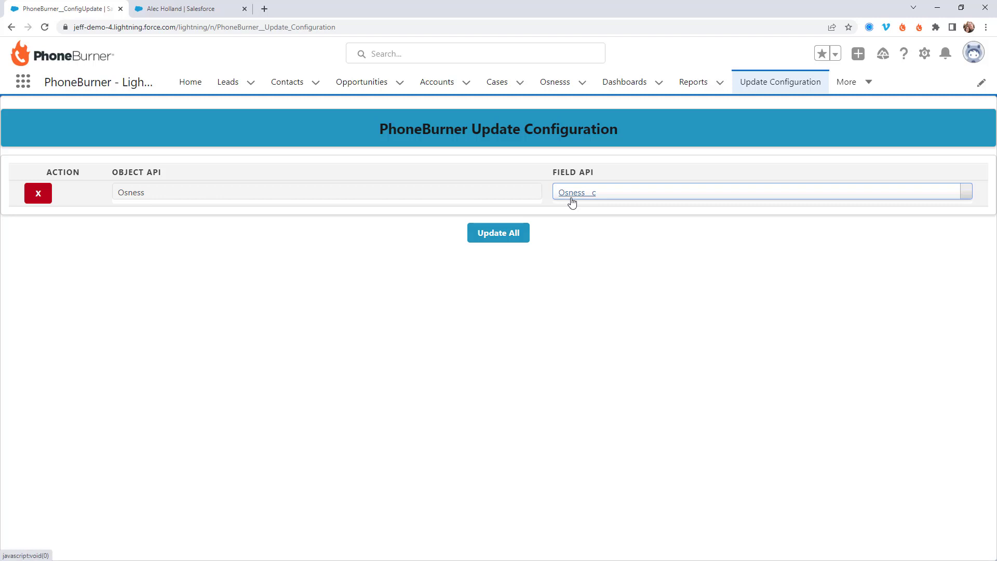
{"action": "left_click", "coordinate": [554, 89]}
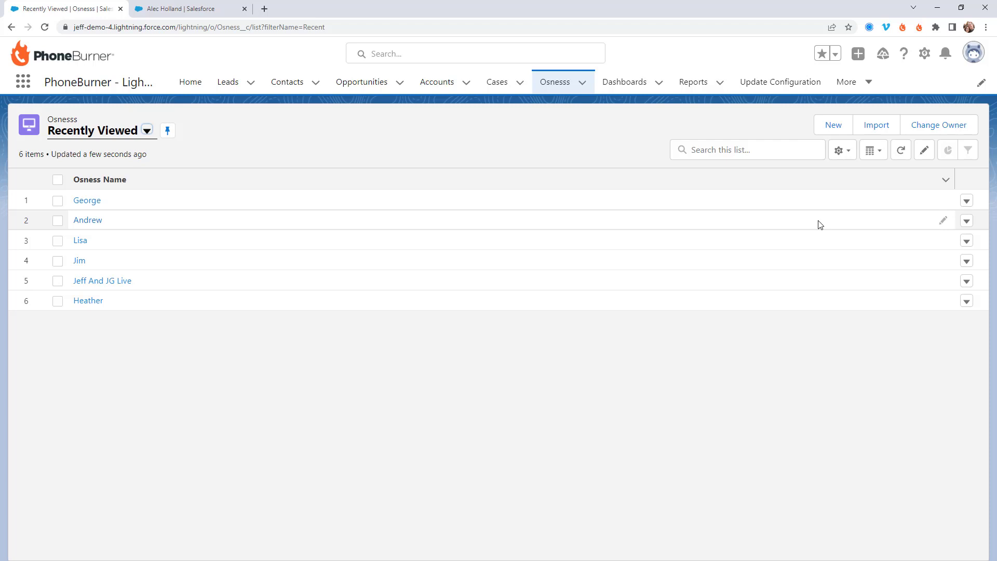
In Setup's Object Manager, find the object with 'osness' and open Osness's Search Layouts
{"action": "left_click", "coordinate": [923, 54]}
{"action": "left_click", "coordinate": [882, 91]}
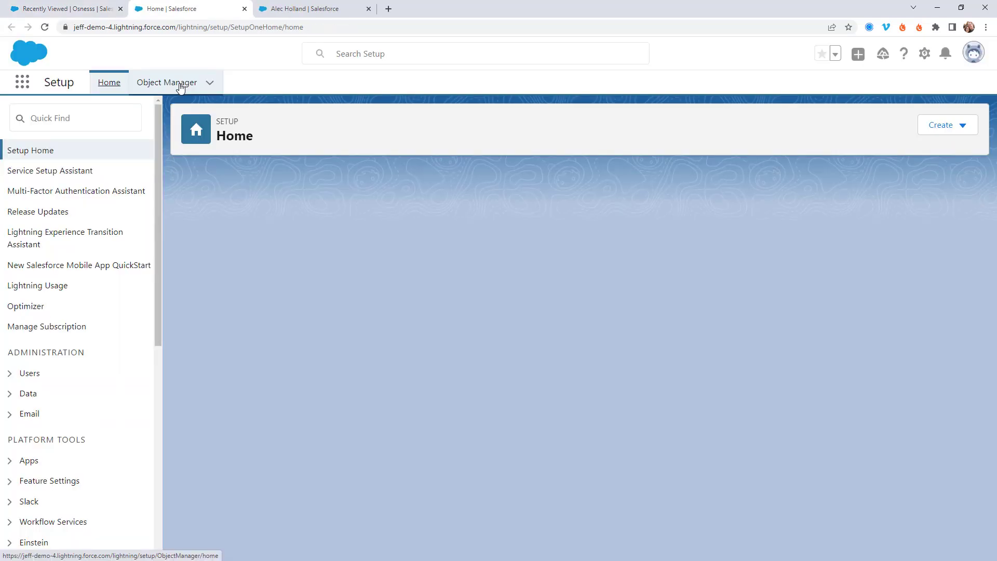
{"action": "left_click", "coordinate": [181, 88]}
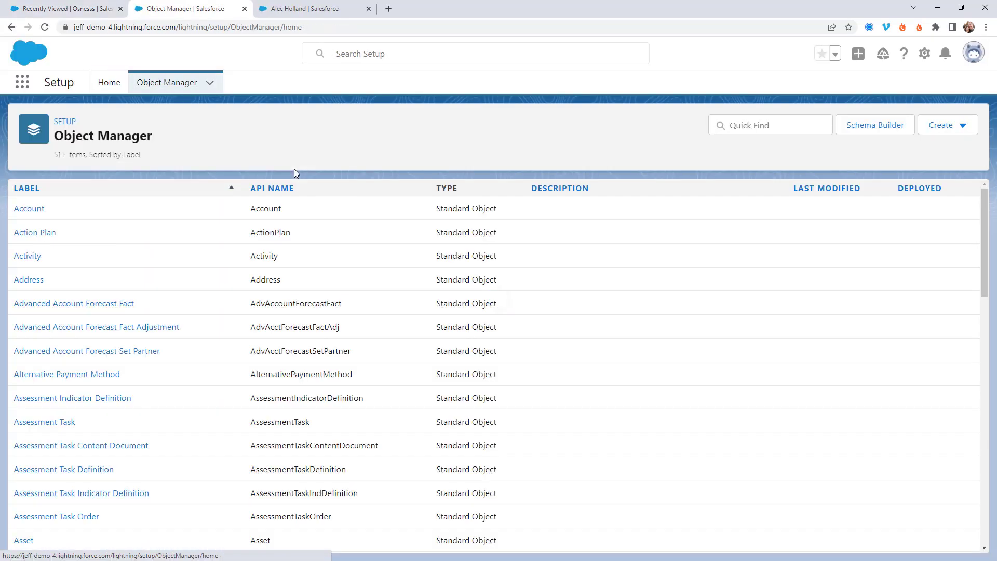
{"action": "left_click", "coordinate": [807, 126]}
{"action": "type", "text": "osness"}
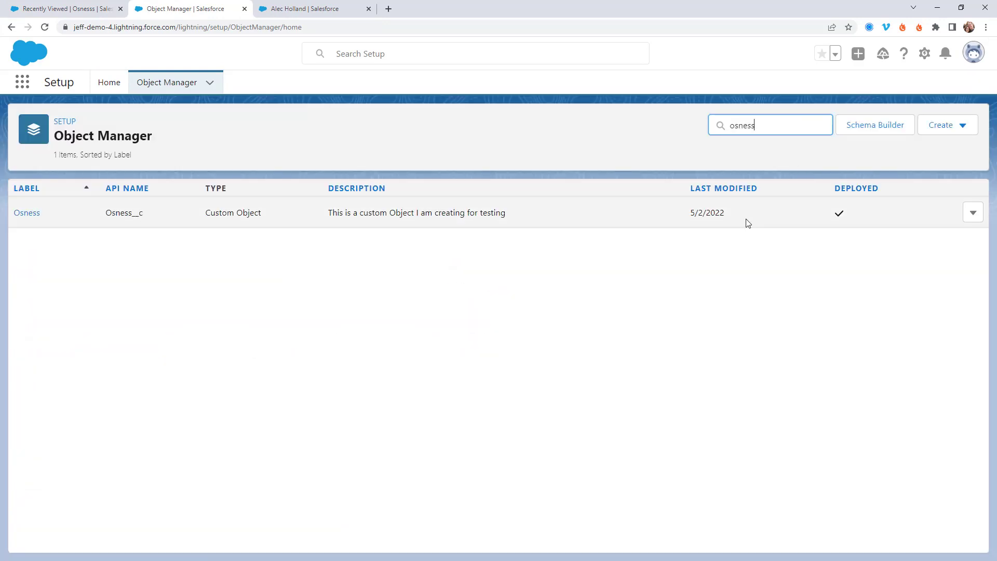
{"action": "left_click", "coordinate": [29, 213]}
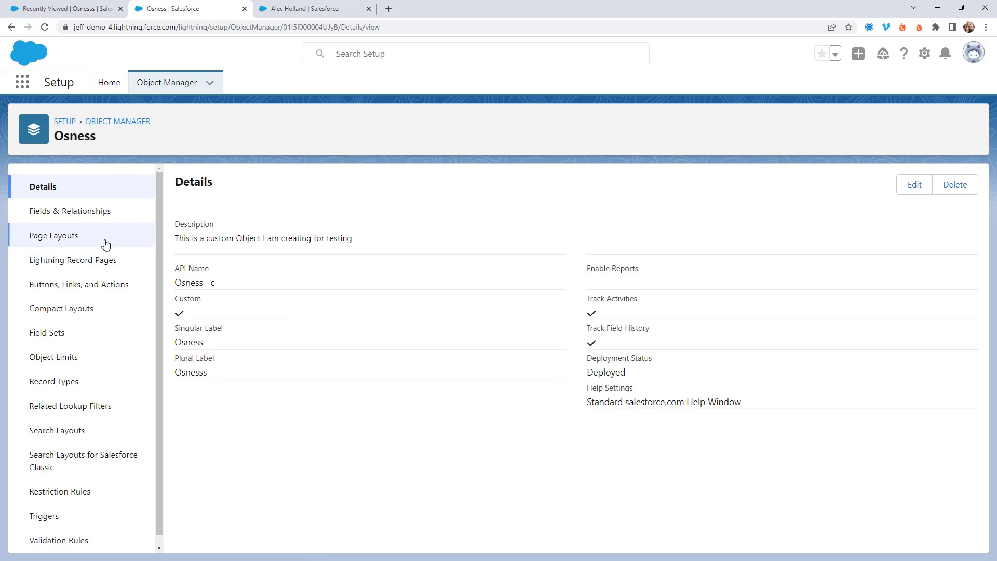
{"action": "scroll", "coordinate": [104, 244], "scroll_direction": "down", "scroll_amount": 1}
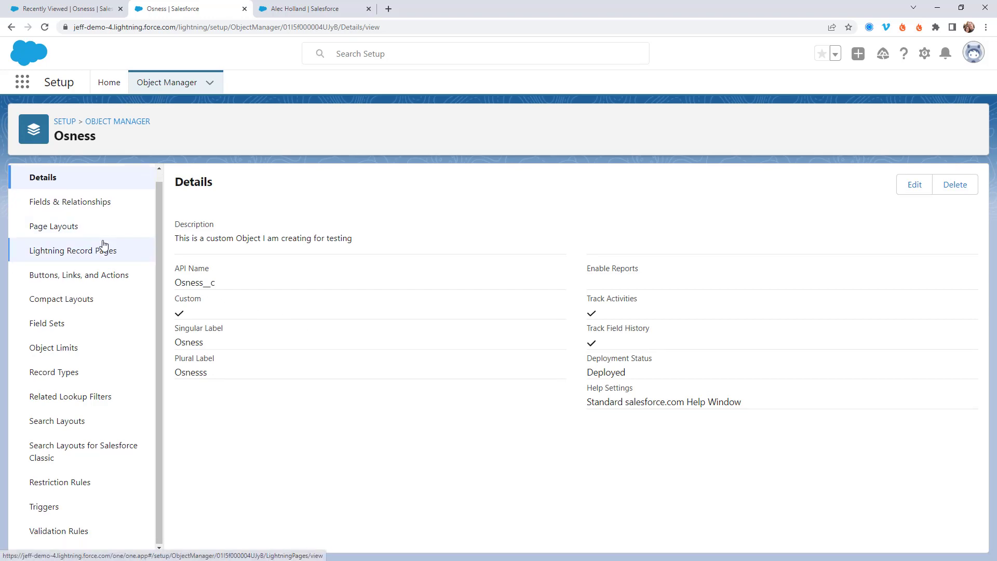
{"action": "left_click", "coordinate": [60, 424]}
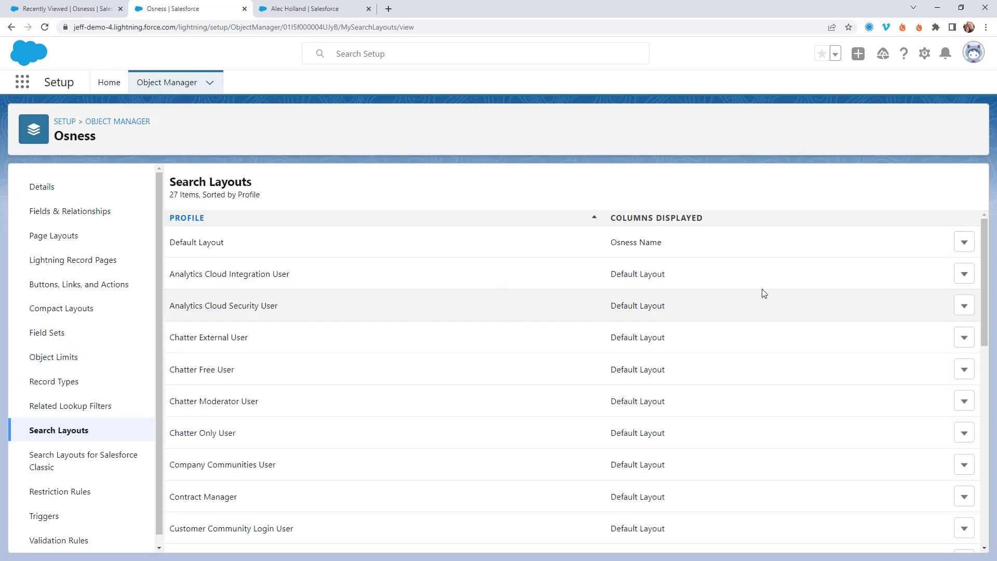
Add the Begin Osness PhoneBurner Session button to the Default search results layout and save
{"action": "left_click", "coordinate": [963, 242]}
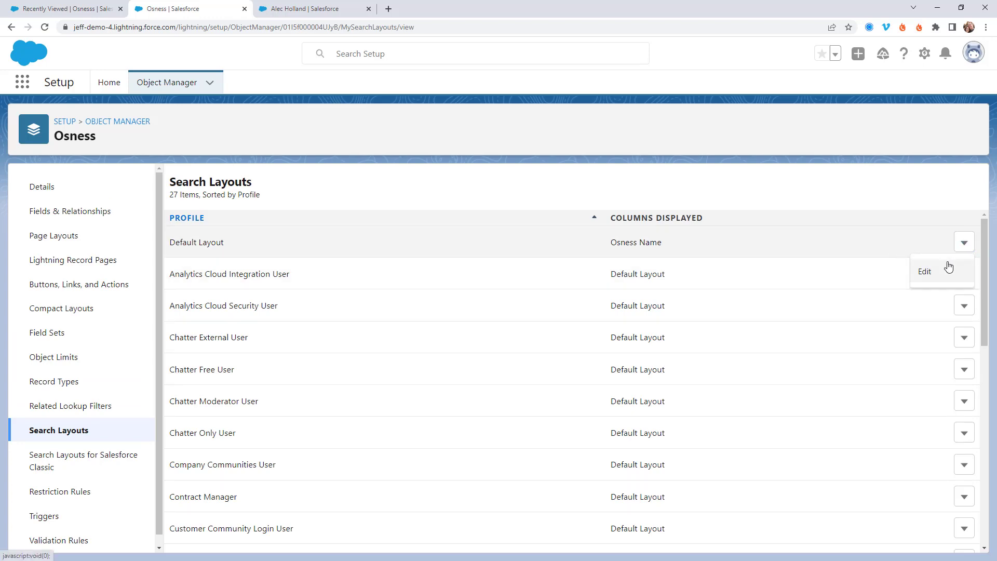
{"action": "left_click", "coordinate": [941, 272]}
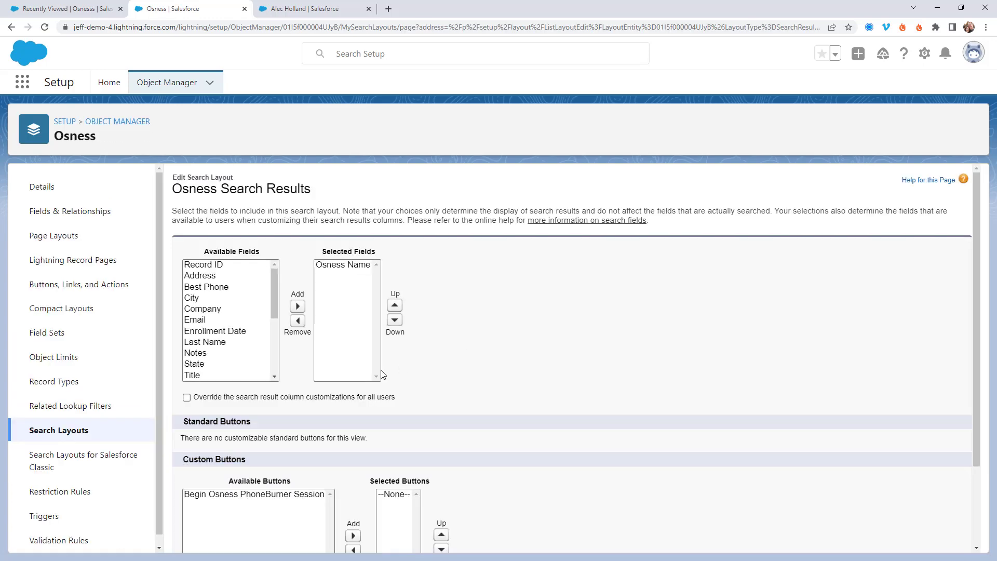
{"action": "left_click", "coordinate": [249, 495]}
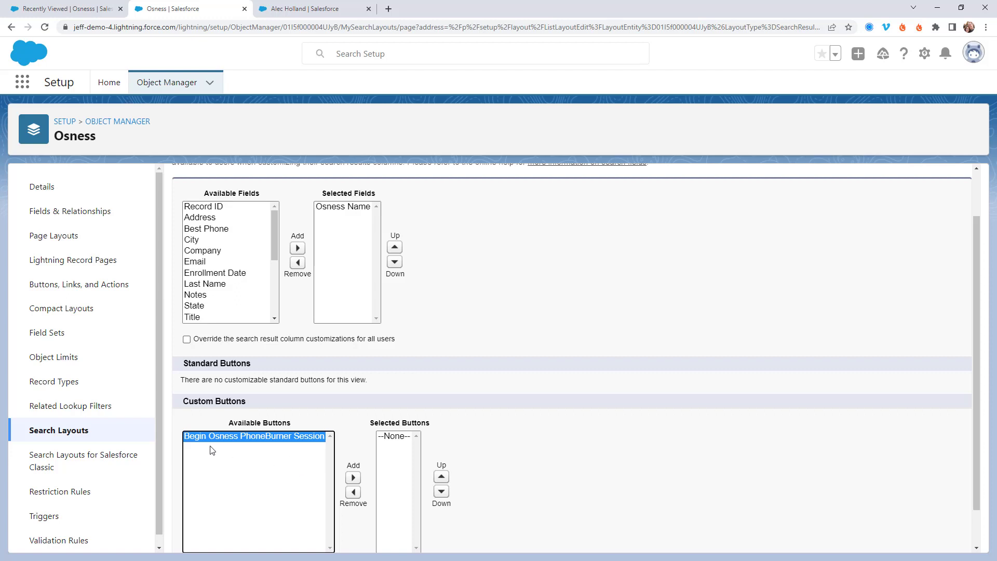
{"action": "left_click", "coordinate": [349, 476]}
{"action": "scroll", "coordinate": [494, 462], "scroll_direction": "down", "scroll_amount": 1}
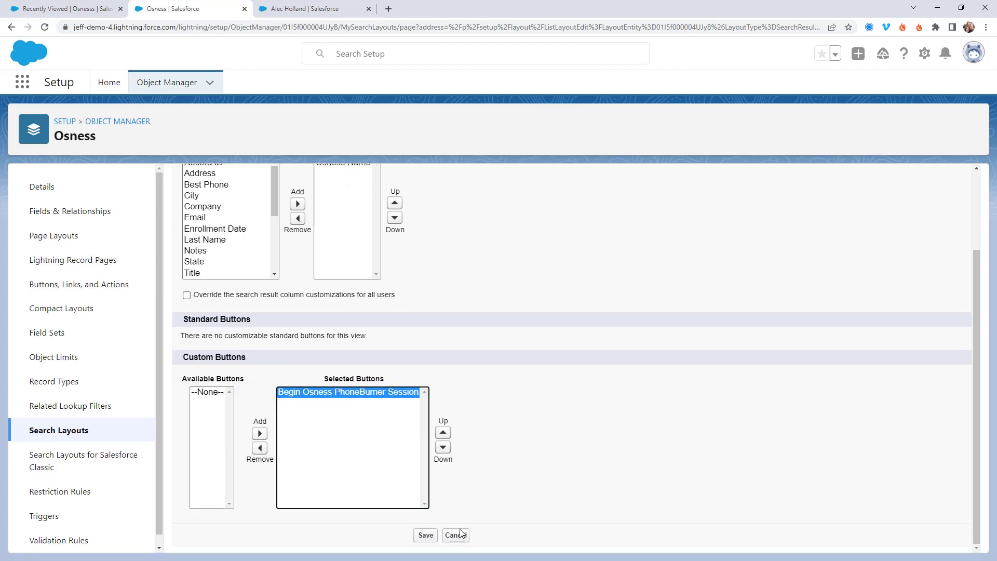
{"action": "left_click", "coordinate": [426, 535]}
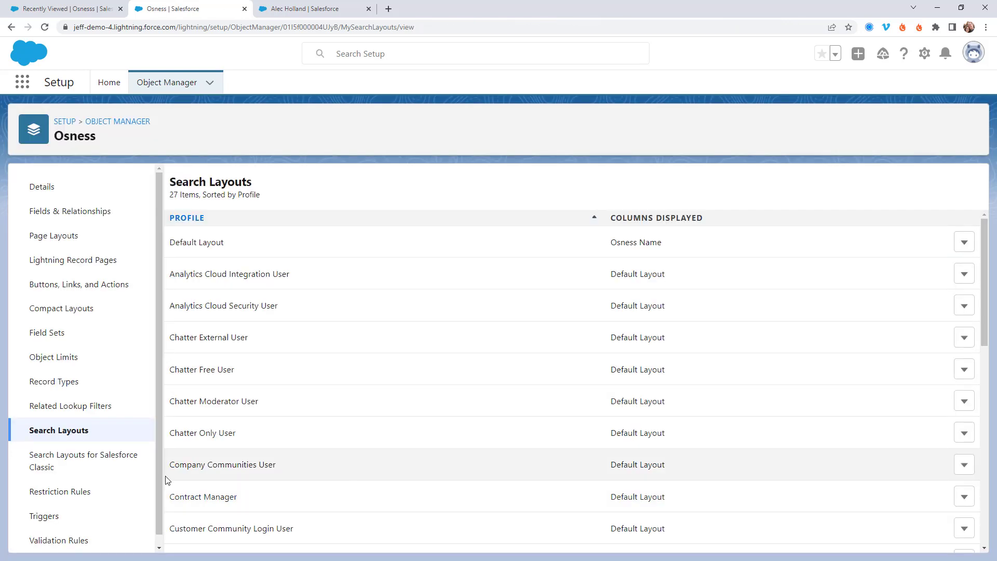
Save the Salesforce Classic List View layout with the session button, then return to the Osnesss list
{"action": "left_click", "coordinate": [63, 464]}
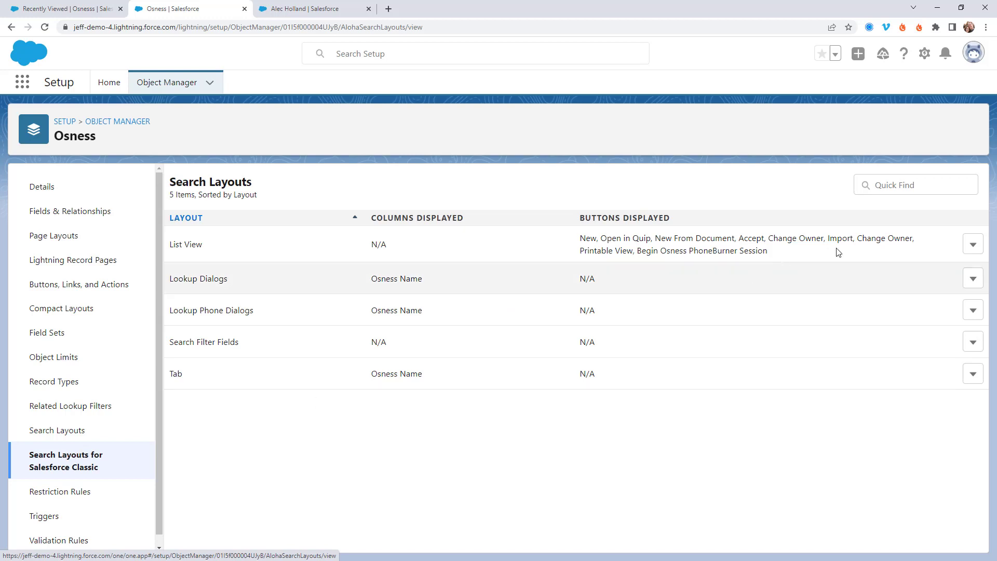
{"action": "left_click", "coordinate": [972, 245]}
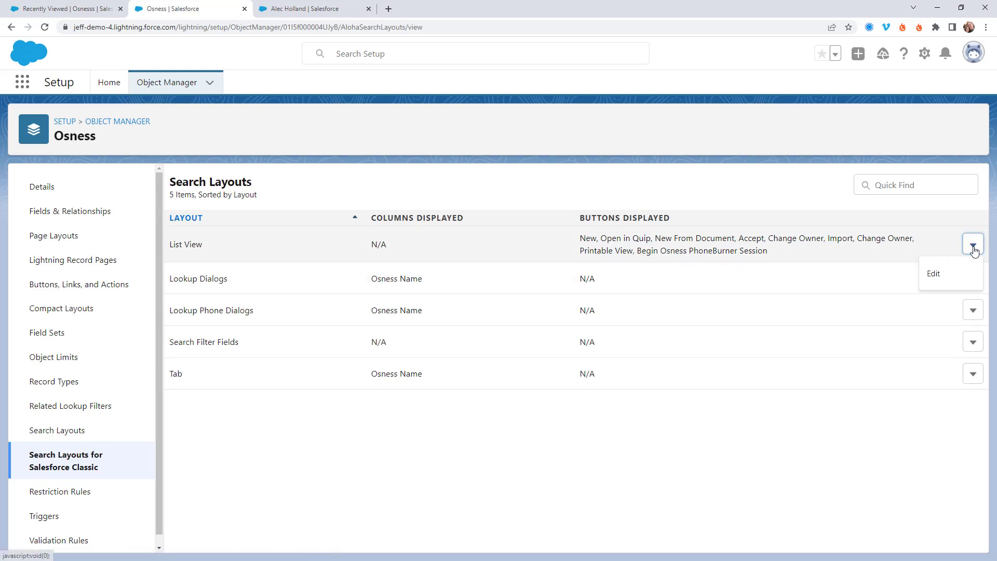
{"action": "left_click", "coordinate": [934, 274]}
{"action": "scroll", "coordinate": [285, 343], "scroll_direction": "down", "scroll_amount": 2}
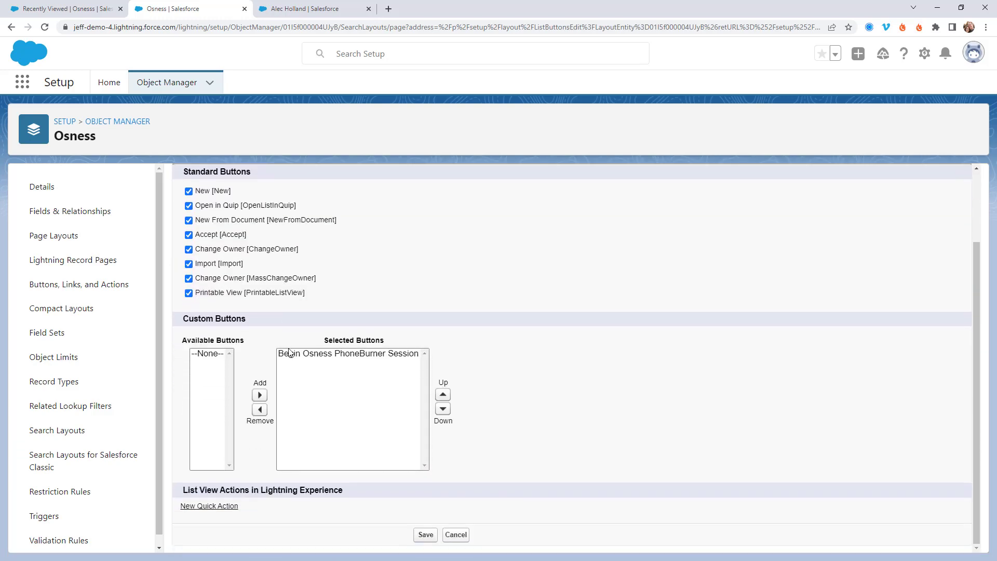
{"action": "left_click", "coordinate": [423, 535]}
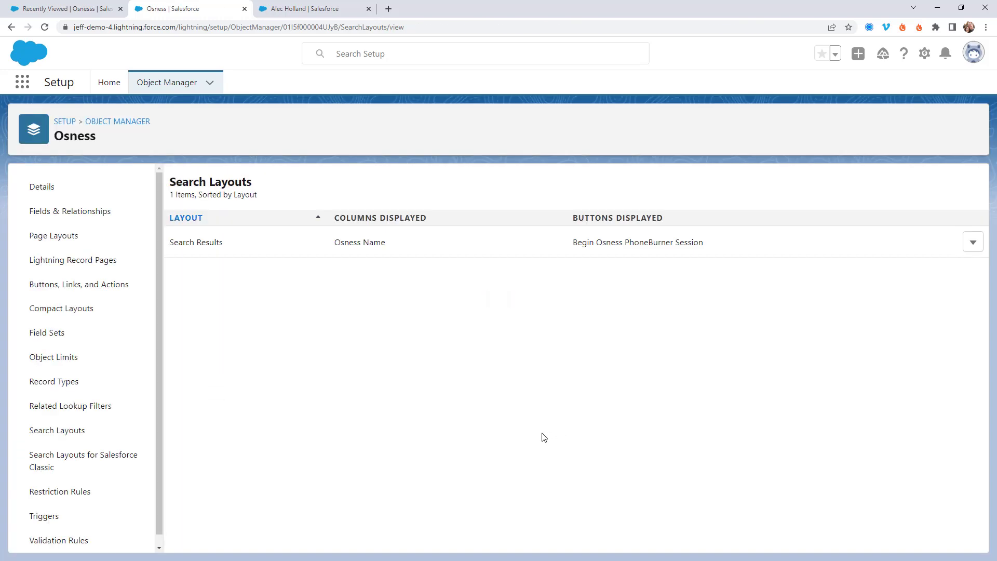
{"action": "left_click", "coordinate": [69, 11]}
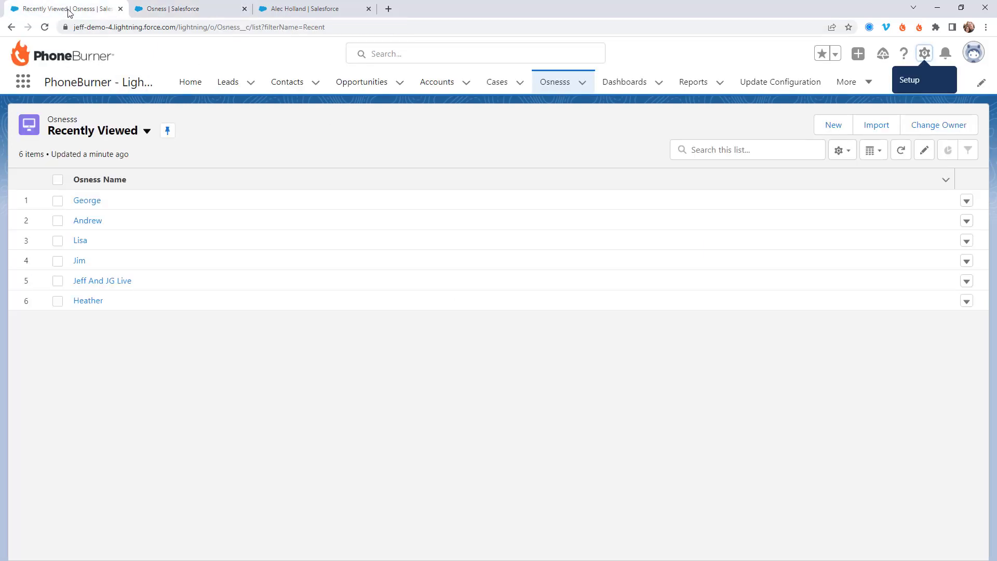
Switch the Osnesss list to the All view and select all 14 records
{"action": "left_click", "coordinate": [555, 85]}
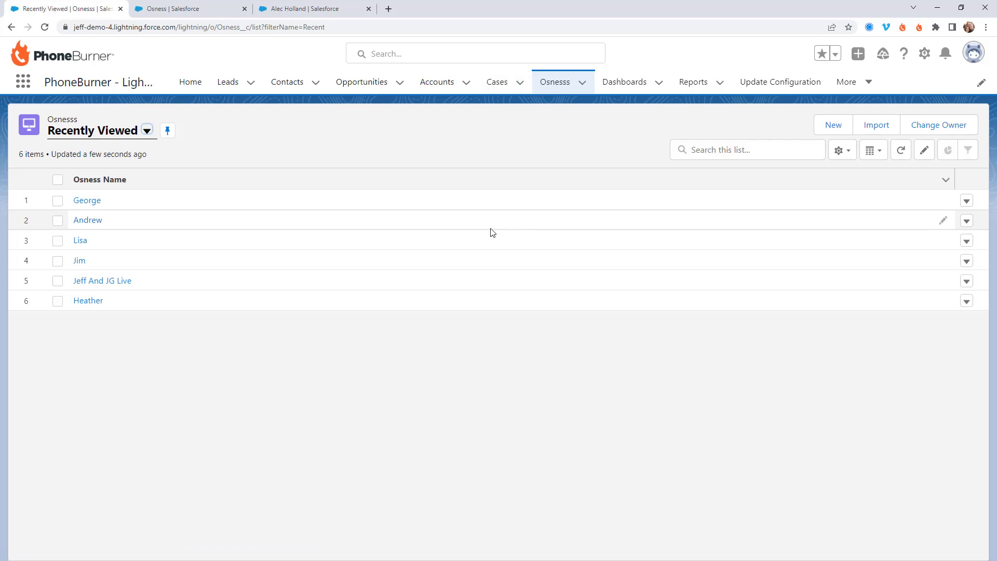
{"action": "left_click", "coordinate": [150, 133]}
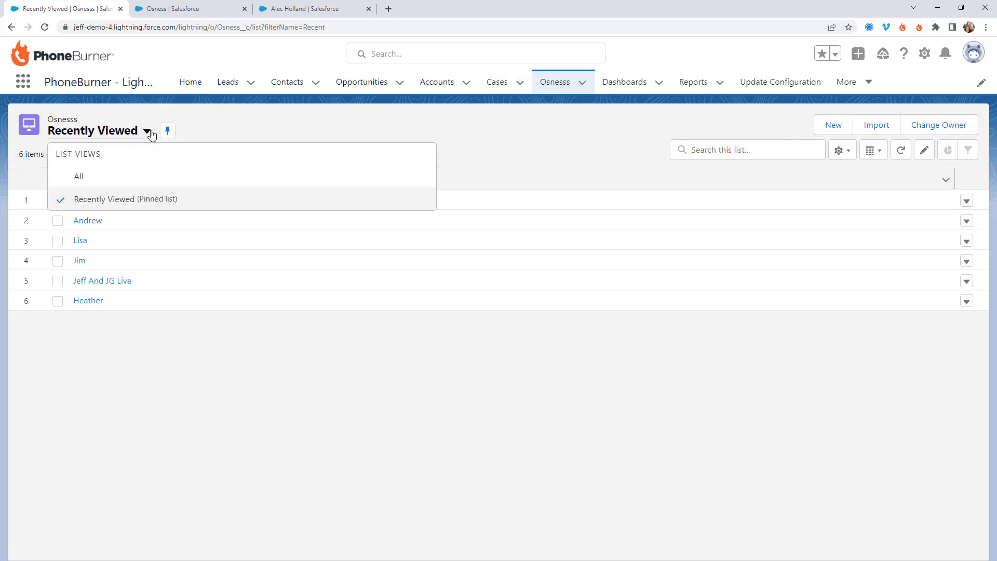
{"action": "left_click", "coordinate": [93, 178]}
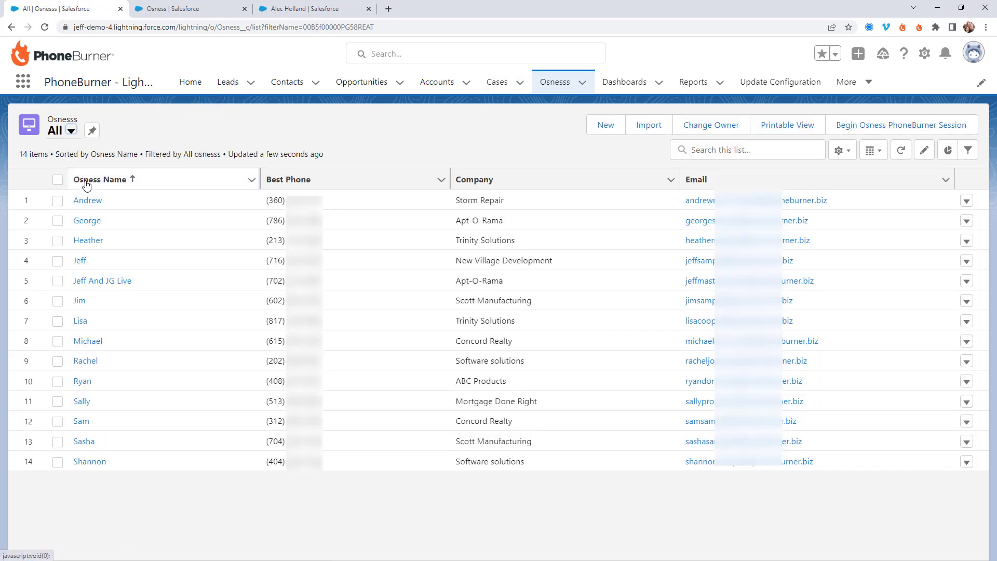
{"action": "left_click", "coordinate": [58, 181]}
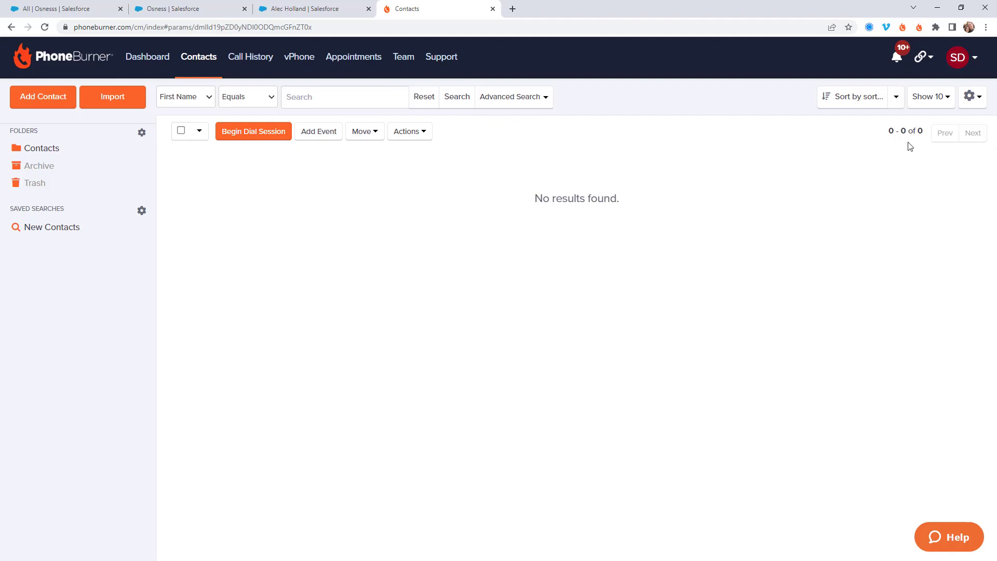
Open the Salesforce integration details under PhoneBurner's Integration Settings and scroll to Field Mappings
{"action": "left_click", "coordinate": [965, 61]}
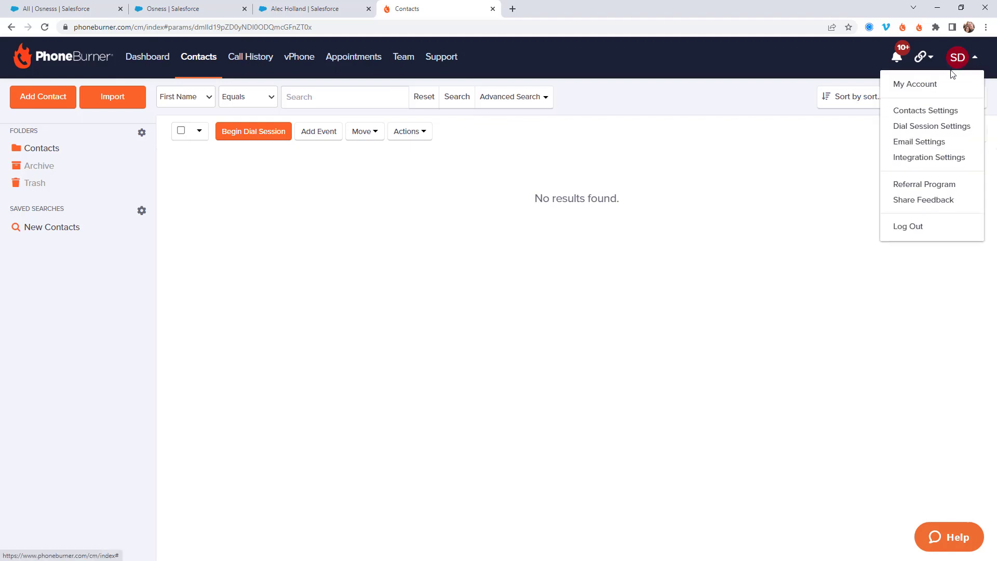
{"action": "left_click", "coordinate": [922, 157]}
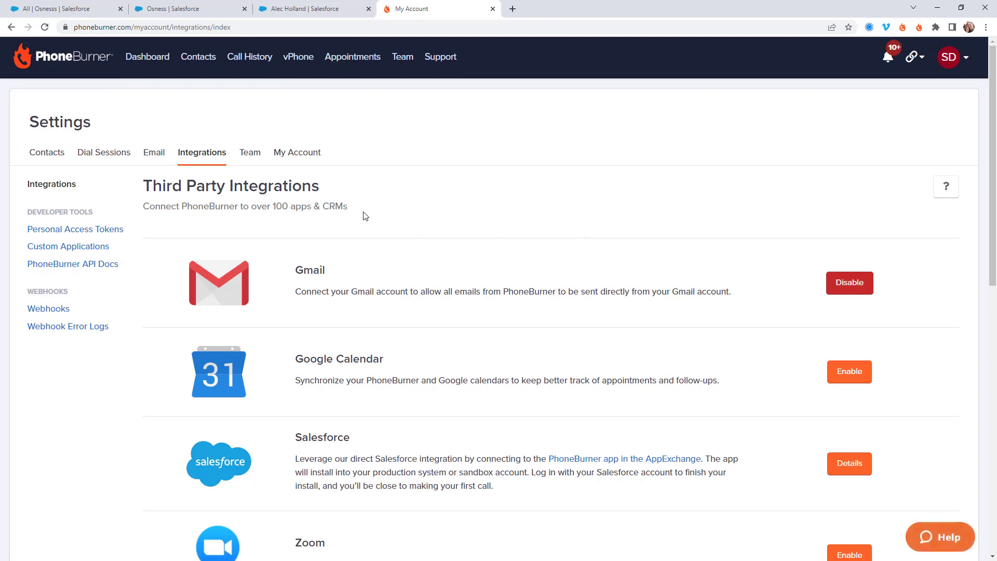
{"action": "scroll", "coordinate": [363, 217], "scroll_direction": "down", "scroll_amount": 4}
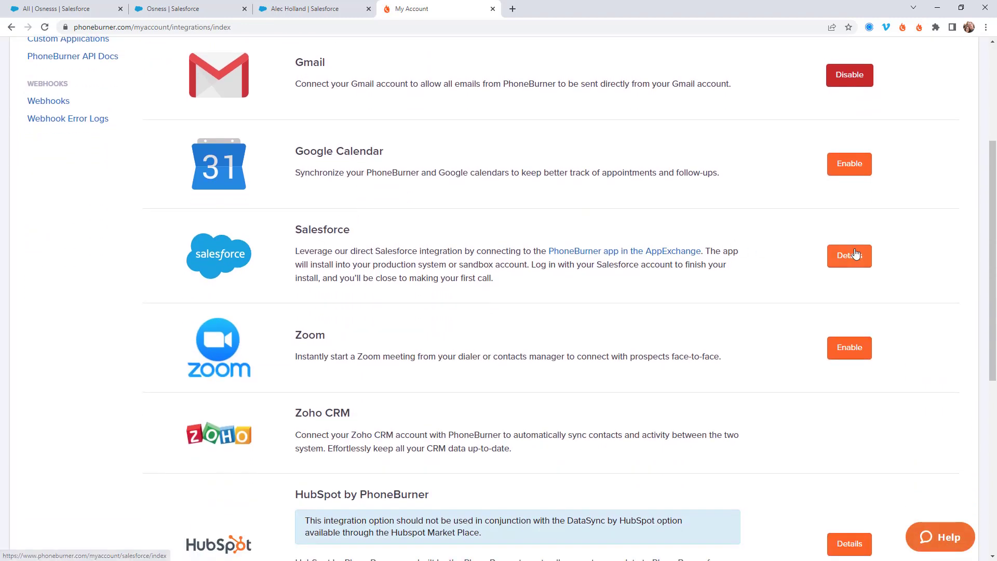
{"action": "left_click", "coordinate": [836, 255]}
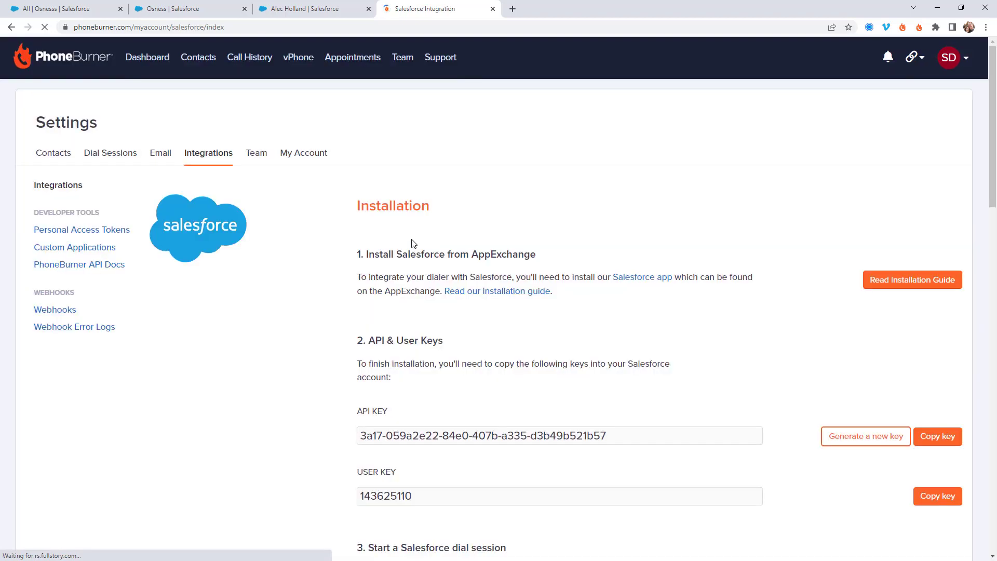
{"action": "scroll", "coordinate": [522, 240], "scroll_direction": "down", "scroll_amount": 8}
{"action": "scroll", "coordinate": [520, 240], "scroll_direction": "down", "scroll_amount": 7}
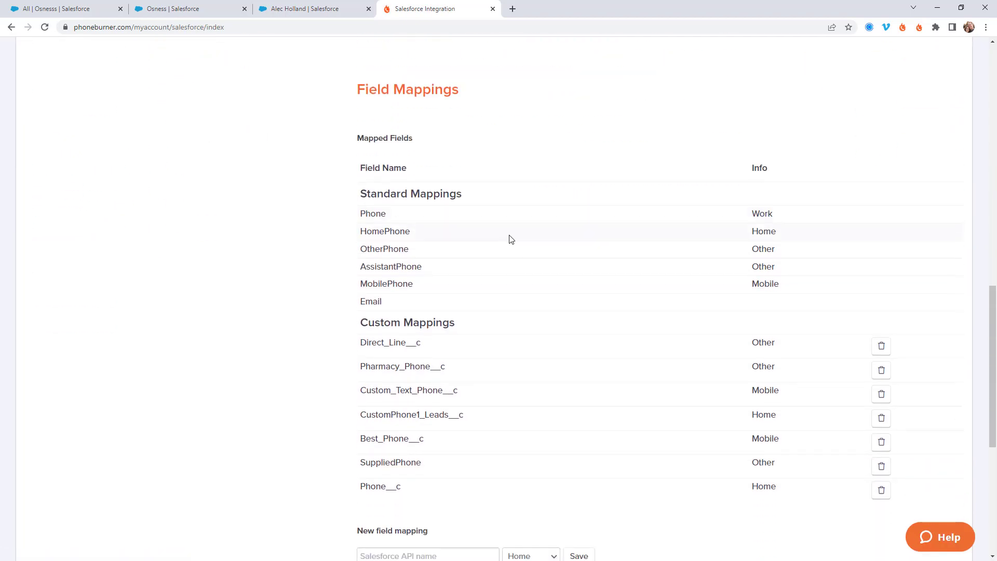
Review PhoneBurner's Custom Mappings section, then switch back to the Osness setup tab in Salesforce
{"action": "scroll", "coordinate": [511, 238], "scroll_direction": "down", "scroll_amount": 1}
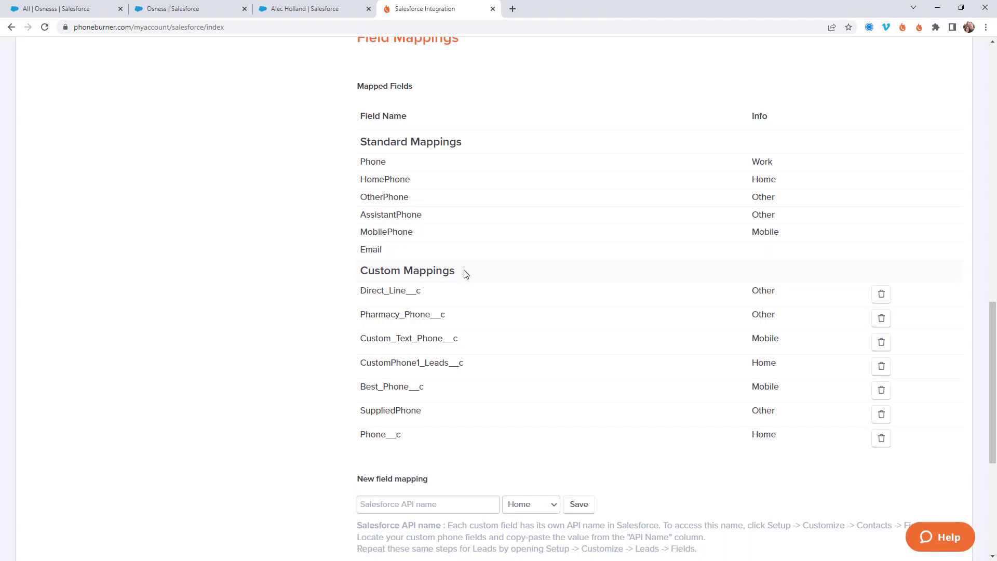
{"action": "left_click_drag", "start_coordinate": [466, 274], "coordinate": [364, 271]}
{"action": "scroll", "coordinate": [494, 318], "scroll_direction": "down", "scroll_amount": 2}
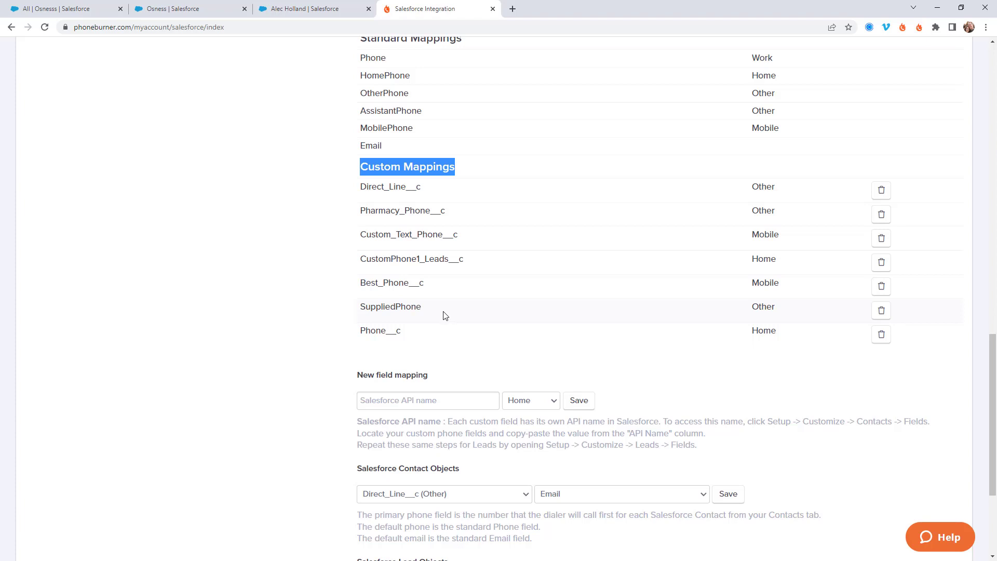
{"action": "left_click", "coordinate": [194, 12]}
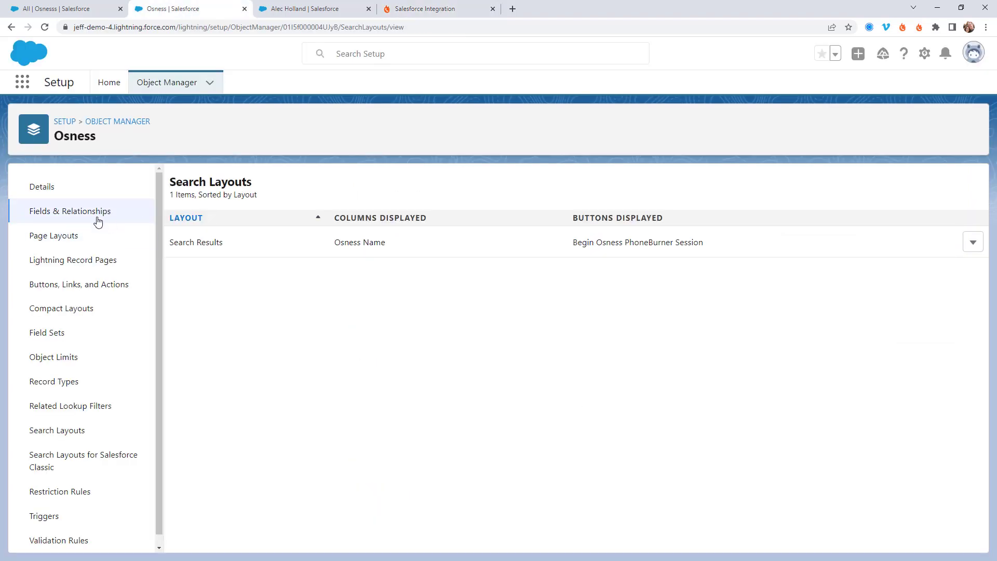
Copy the Best_Phone__c API name from Osness's Fields & Relationships, then return to PhoneBurner
{"action": "left_click", "coordinate": [78, 212]}
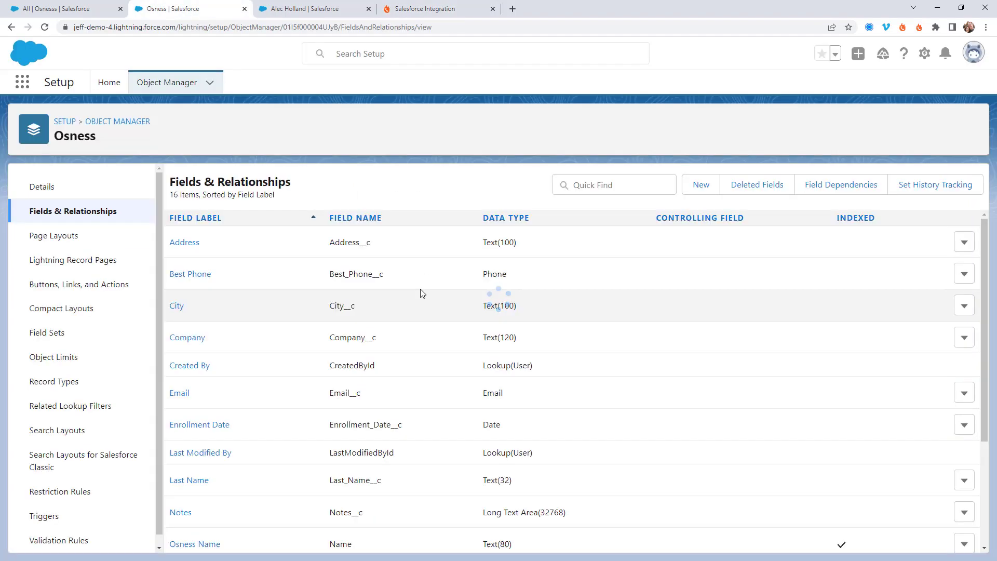
{"action": "scroll", "coordinate": [311, 247], "scroll_direction": "down", "scroll_amount": 3}
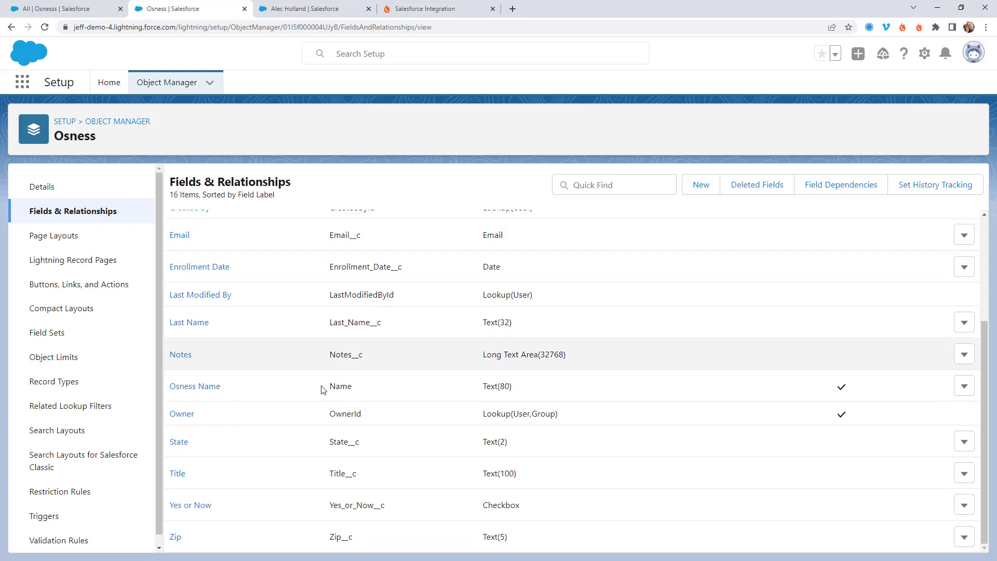
{"action": "scroll", "coordinate": [322, 389], "scroll_direction": "up", "scroll_amount": 3}
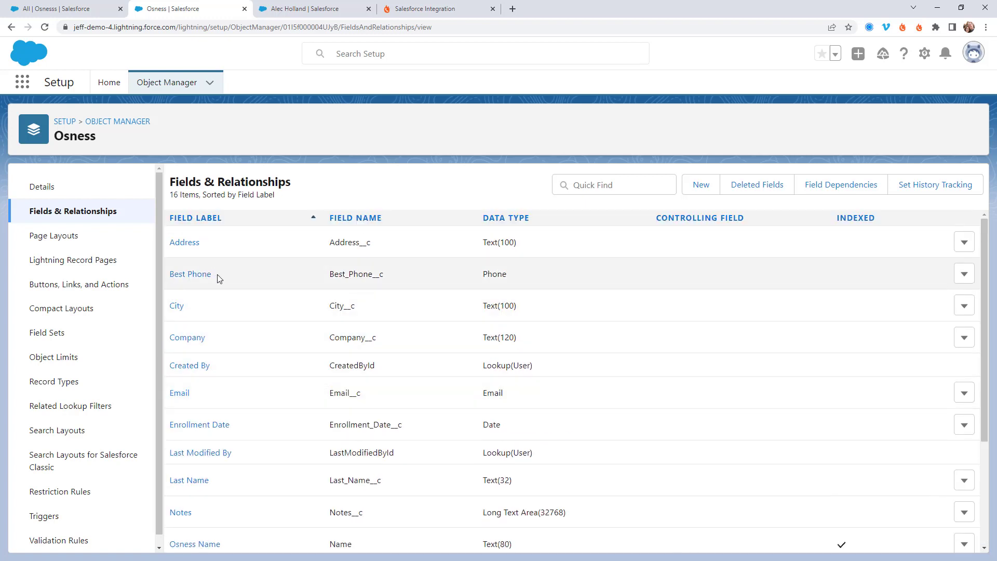
{"action": "left_click_drag", "start_coordinate": [218, 279], "coordinate": [169, 272]}
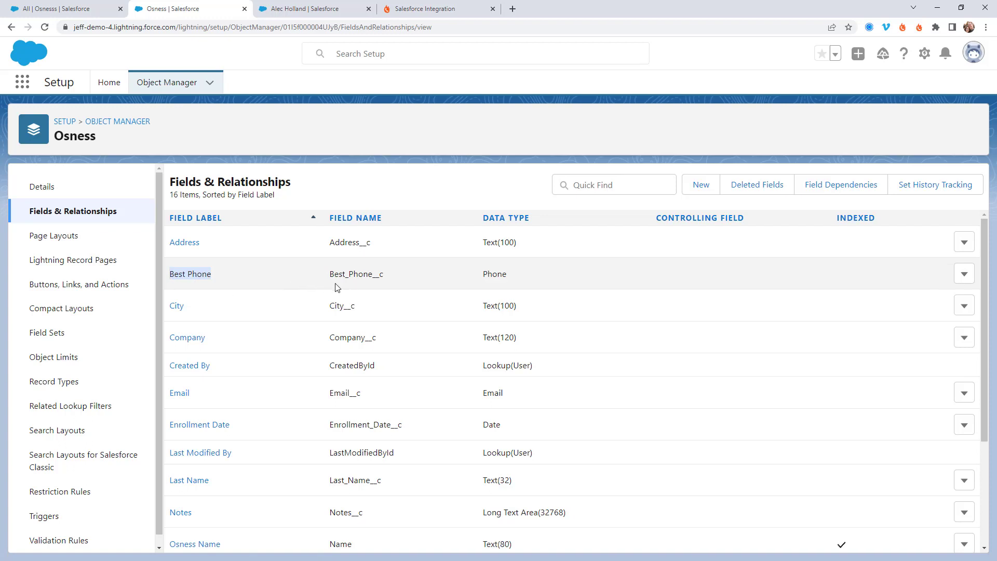
{"action": "left_click_drag", "start_coordinate": [390, 274], "coordinate": [333, 273]}
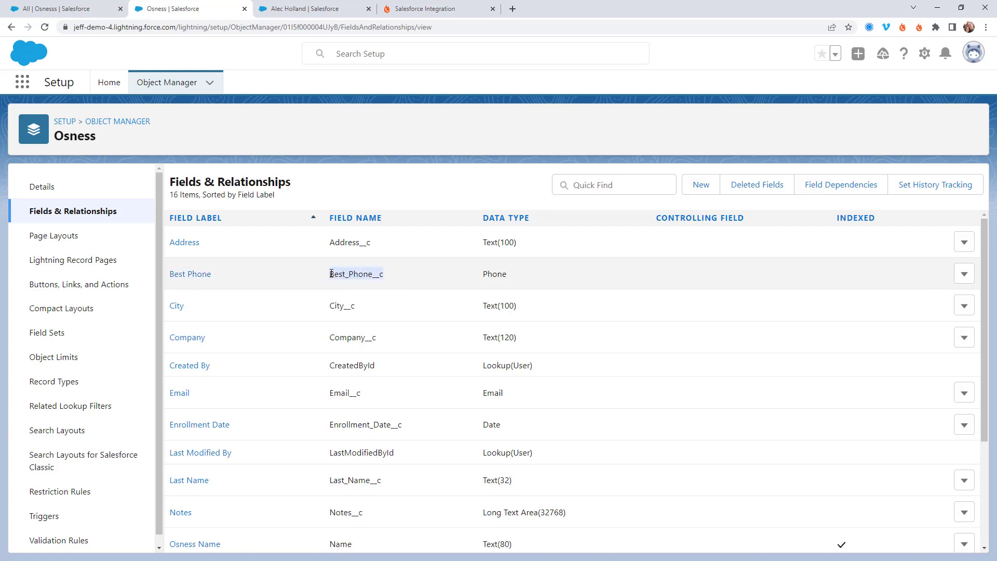
{"action": "left_click", "coordinate": [410, 9]}
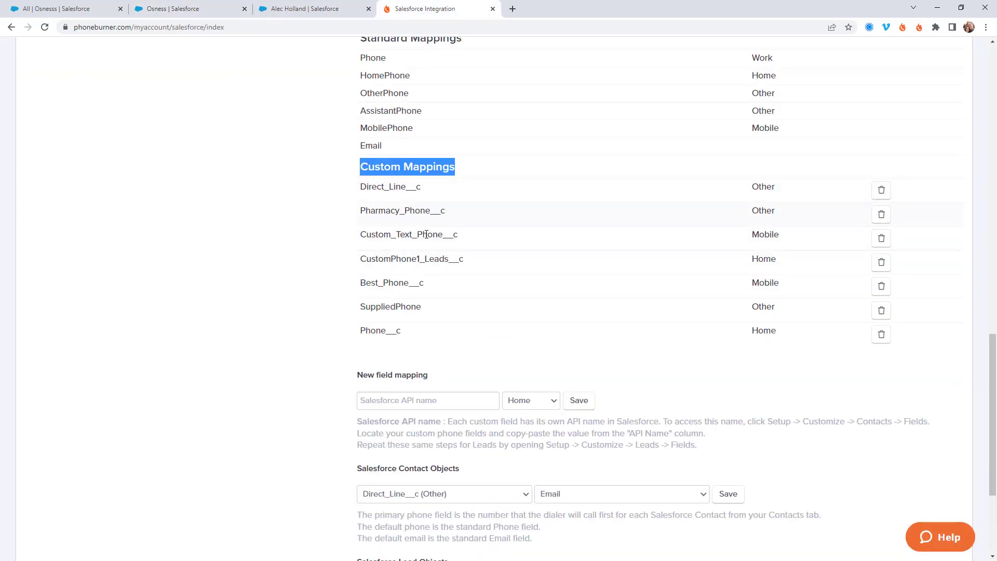
Paste Best_Phone__c into the new mapping's API name and set its phone type to Other
{"action": "left_click_drag", "start_coordinate": [423, 283], "coordinate": [360, 276]}
{"action": "key", "text": "ctrl+c"}
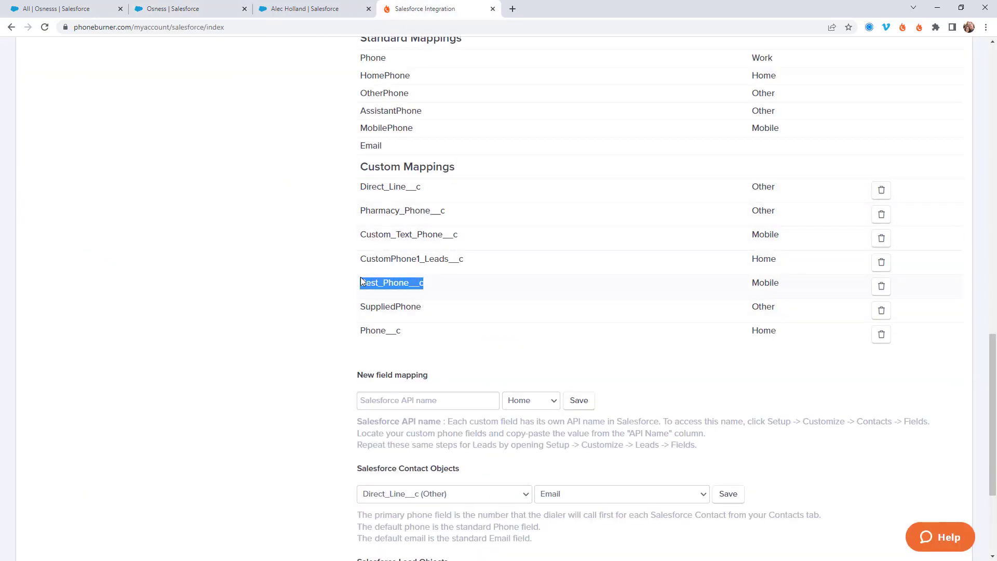
{"action": "left_click", "coordinate": [406, 399]}
{"action": "key", "text": "ctrl+v"}
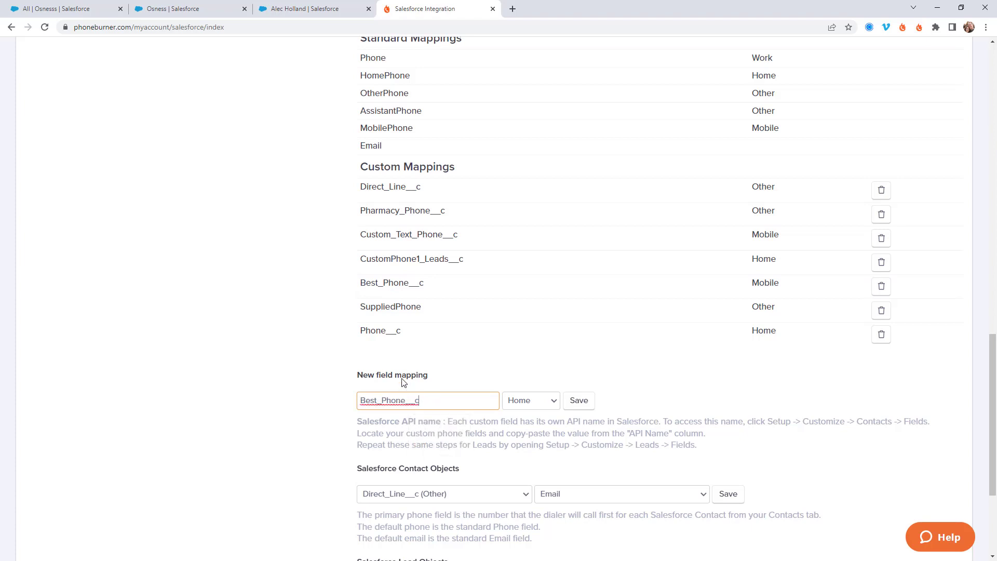
{"action": "left_click", "coordinate": [533, 400]}
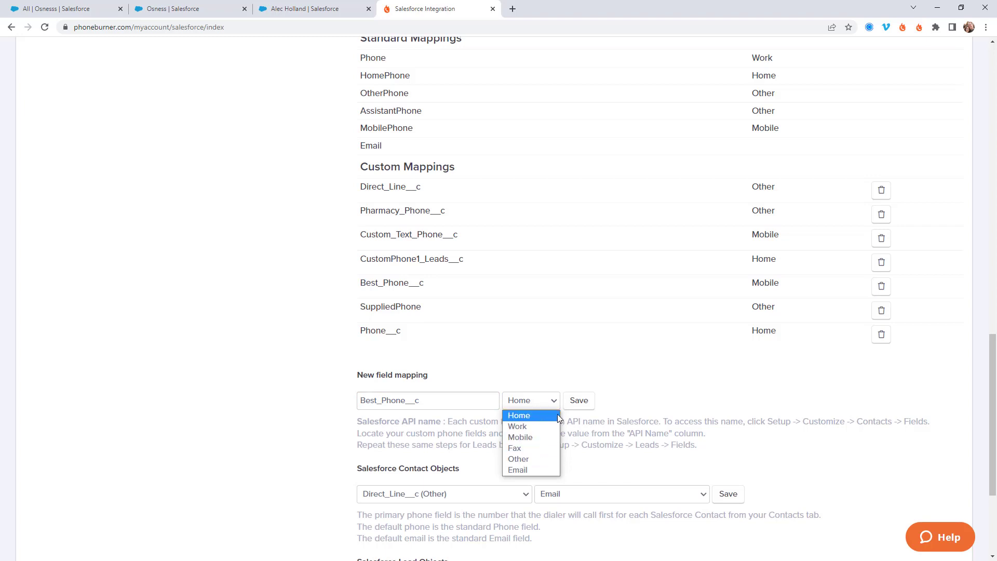
{"action": "left_click", "coordinate": [537, 460]}
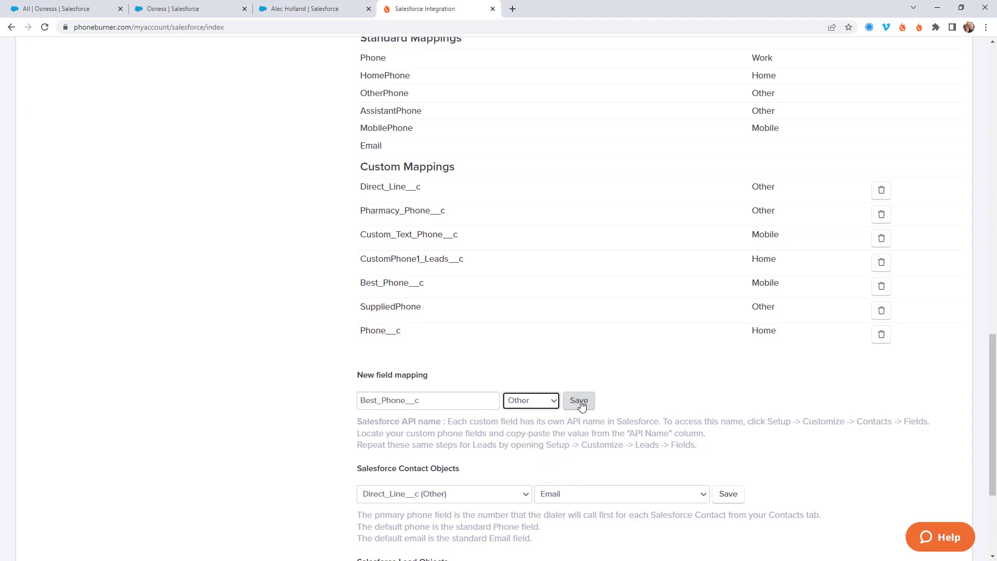